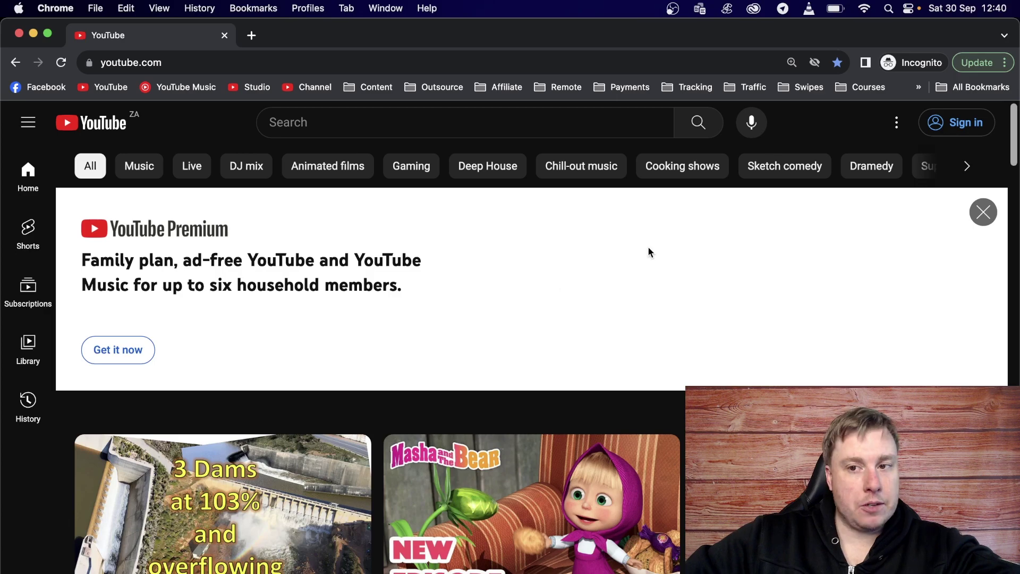
Type 'how to add' into the YouTube search box to bring up autocomplete suggestions.
click(425, 114)
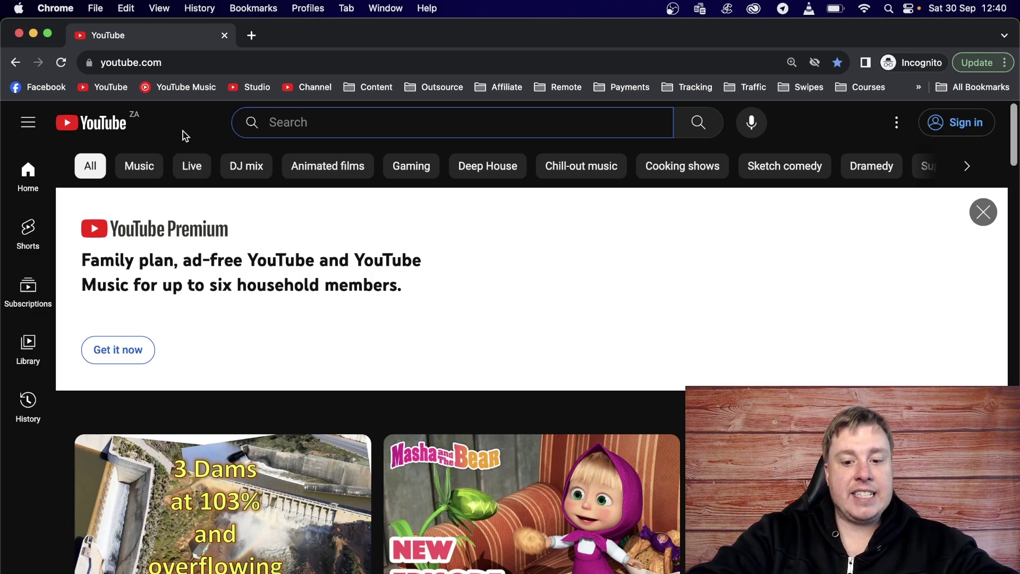
text(how to)
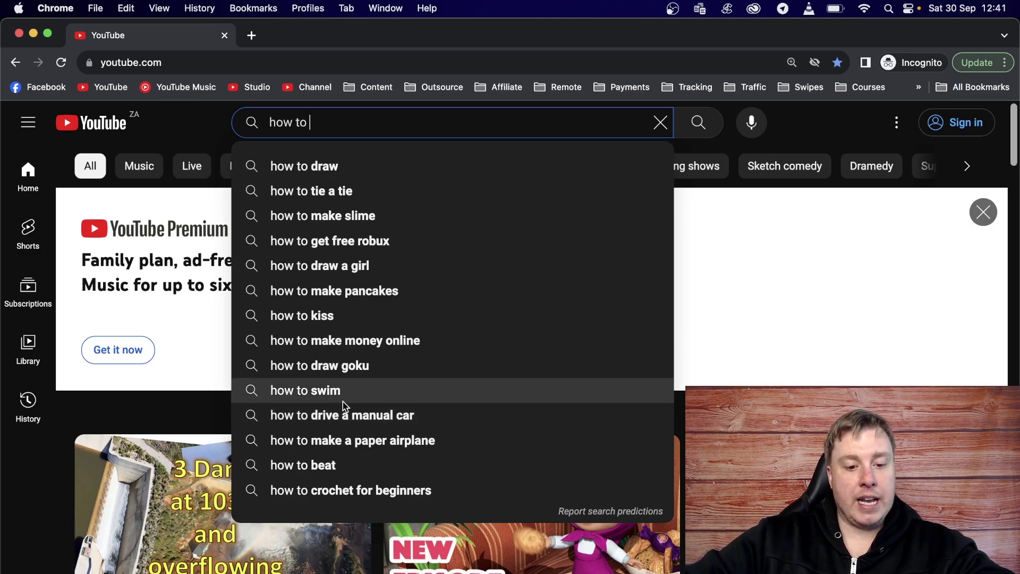
text(add)
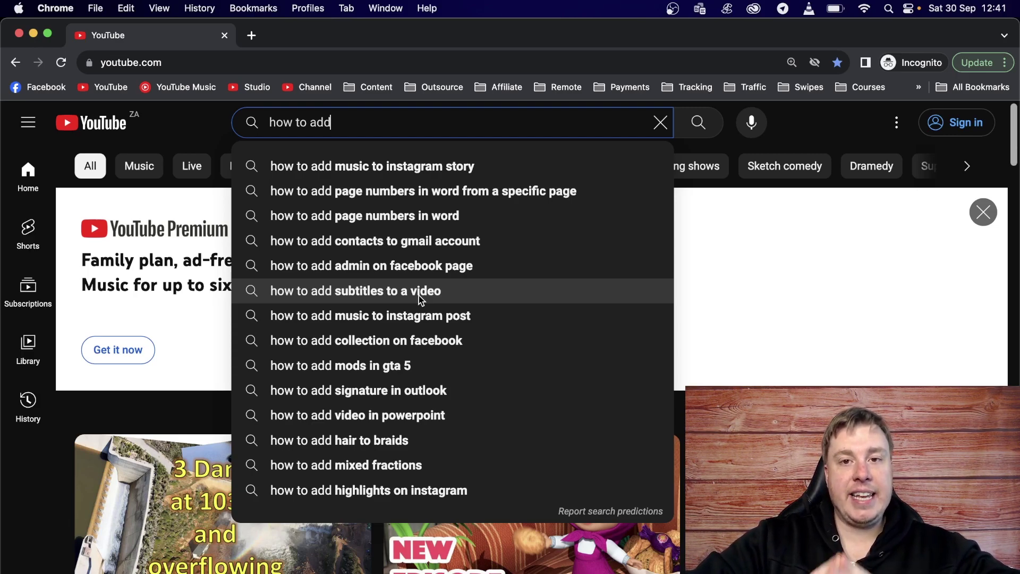
Search the suggestion 'how to add subtitles to a video' and skim the top results.
click(373, 295)
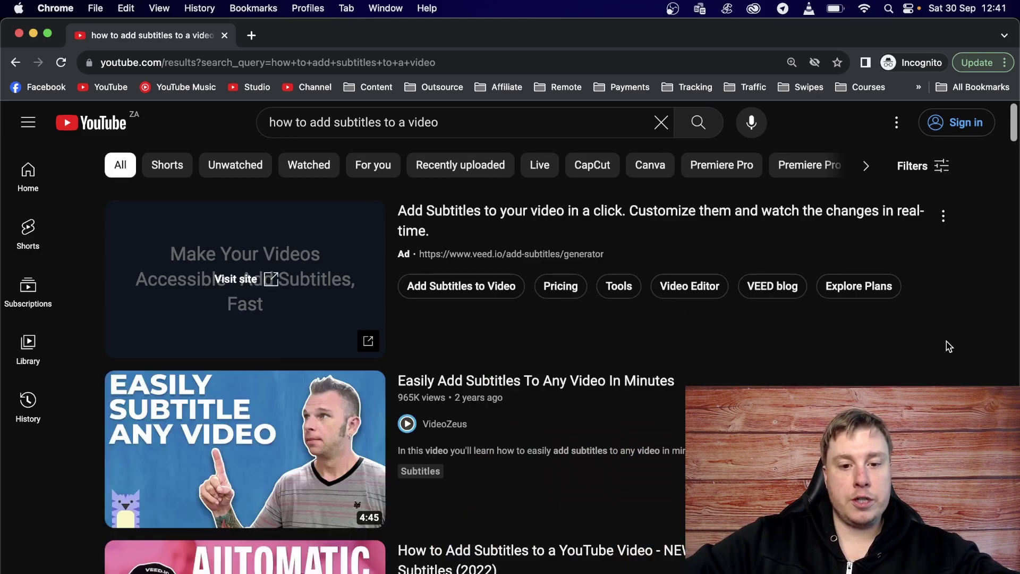
scroll(690, 361, down, 1)
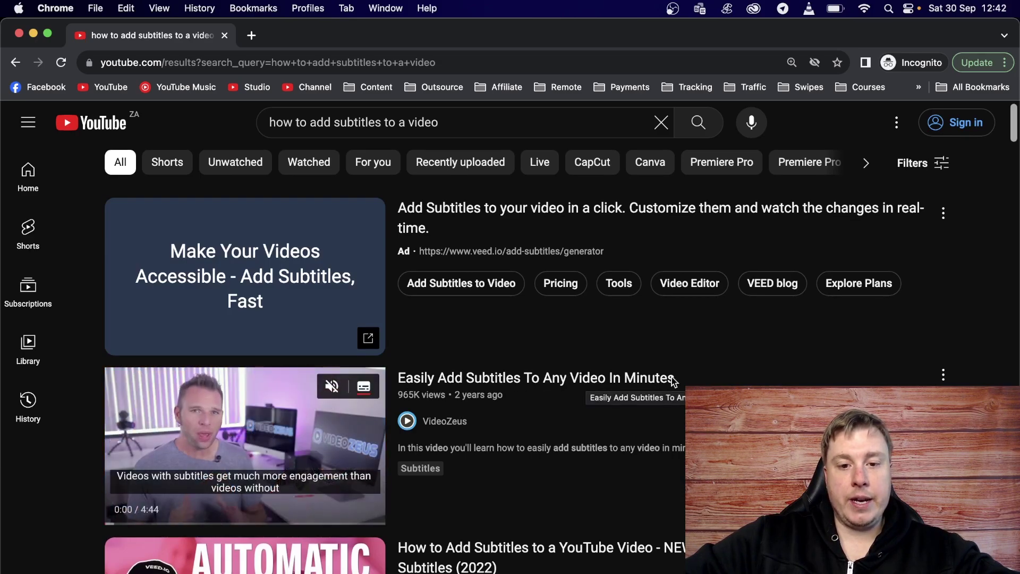
scroll(664, 379, down, 3)
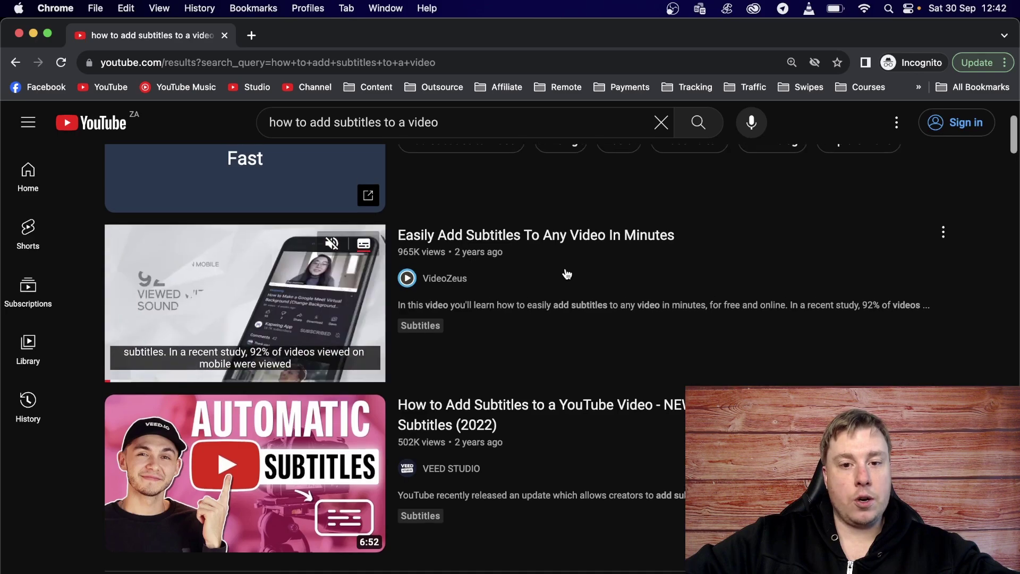
scroll(563, 274, up, 1)
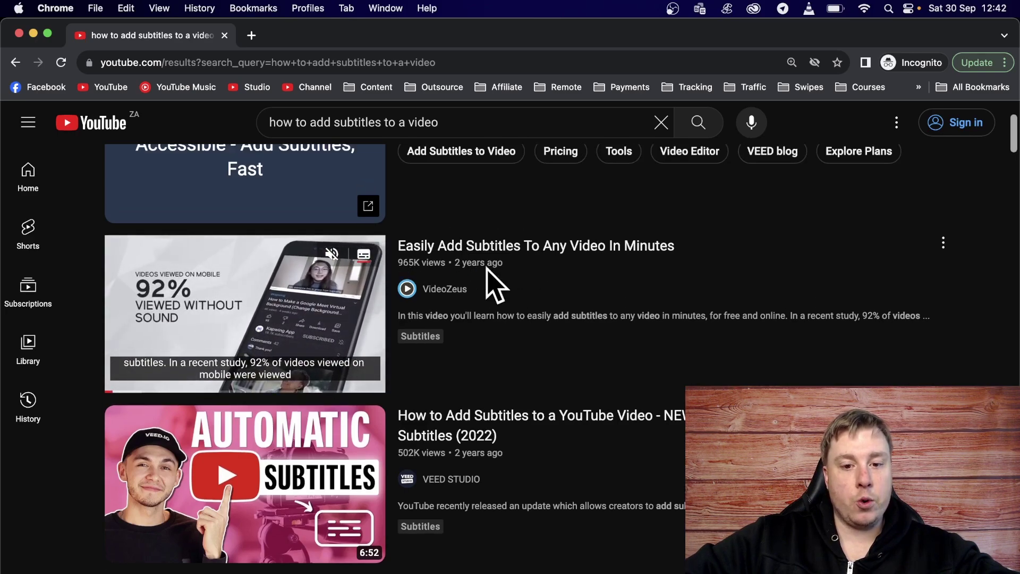
scroll(517, 318, down, 3)
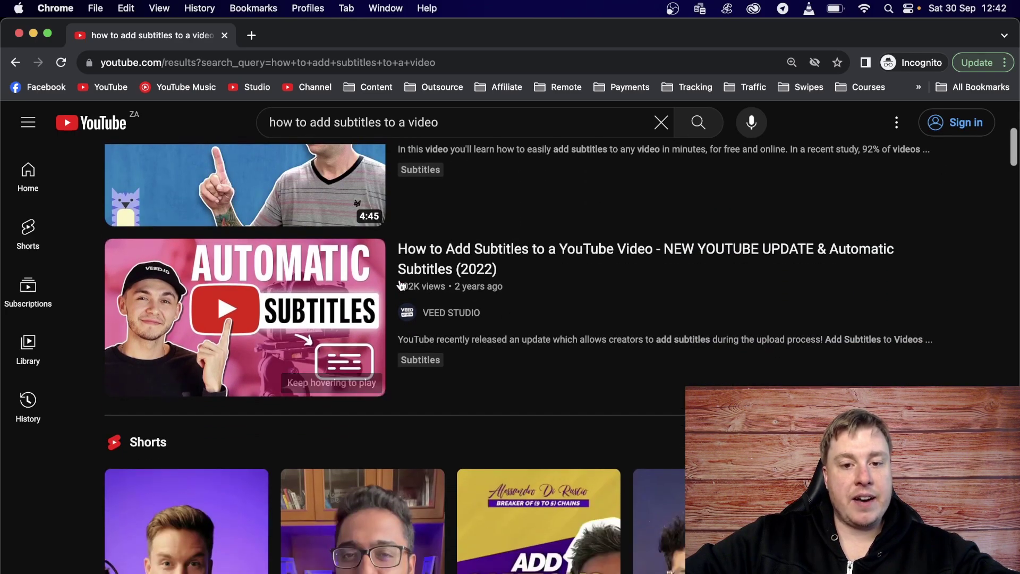
mouse_move(430, 294)
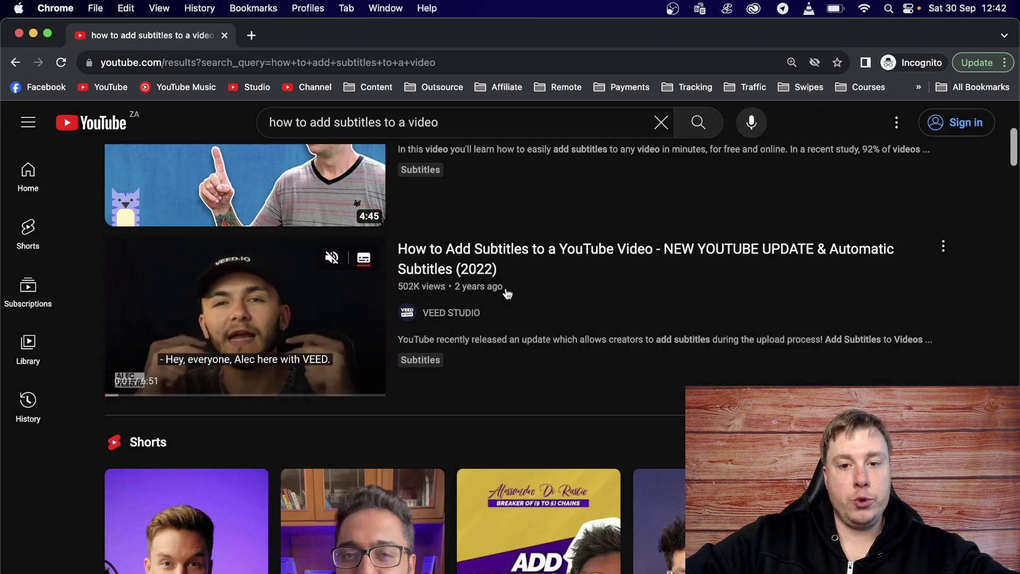
scroll(638, 309, up, 2)
mouse_move(616, 272)
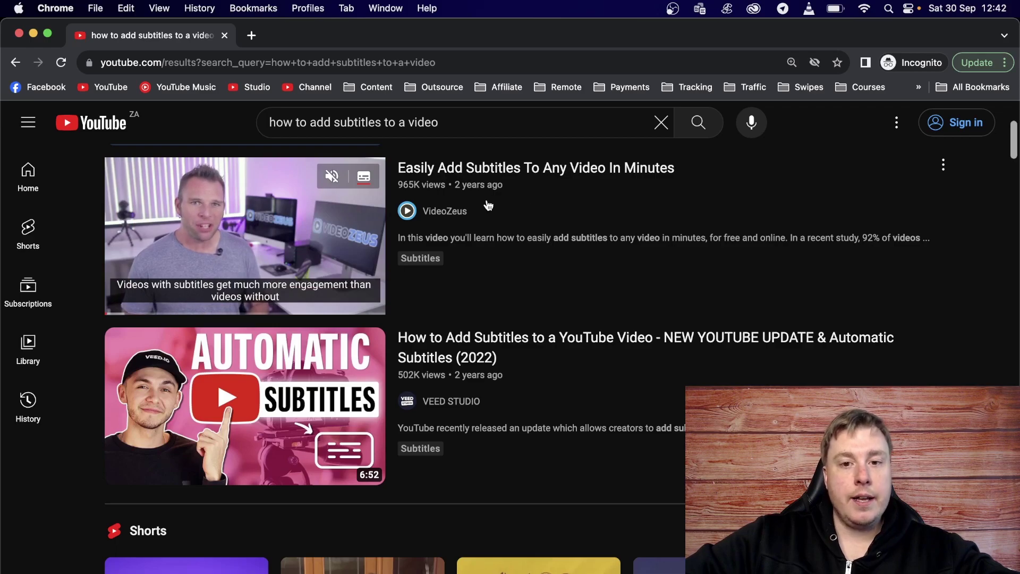
Browse further through the subtitle tutorials, preview one, then return to the top of the results.
scroll(766, 373, down, 10)
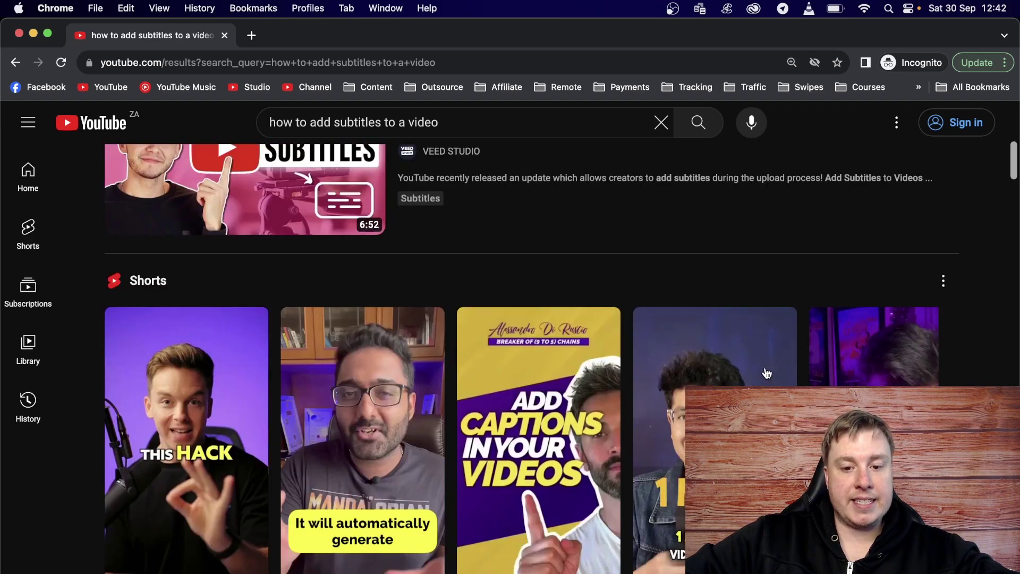
scroll(766, 372, up, 2)
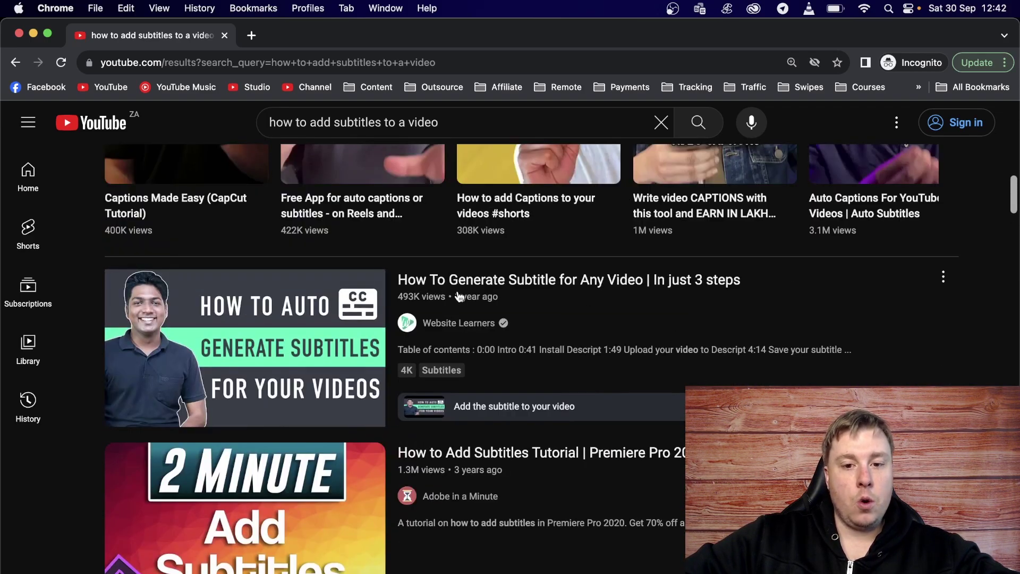
scroll(553, 438, down, 4)
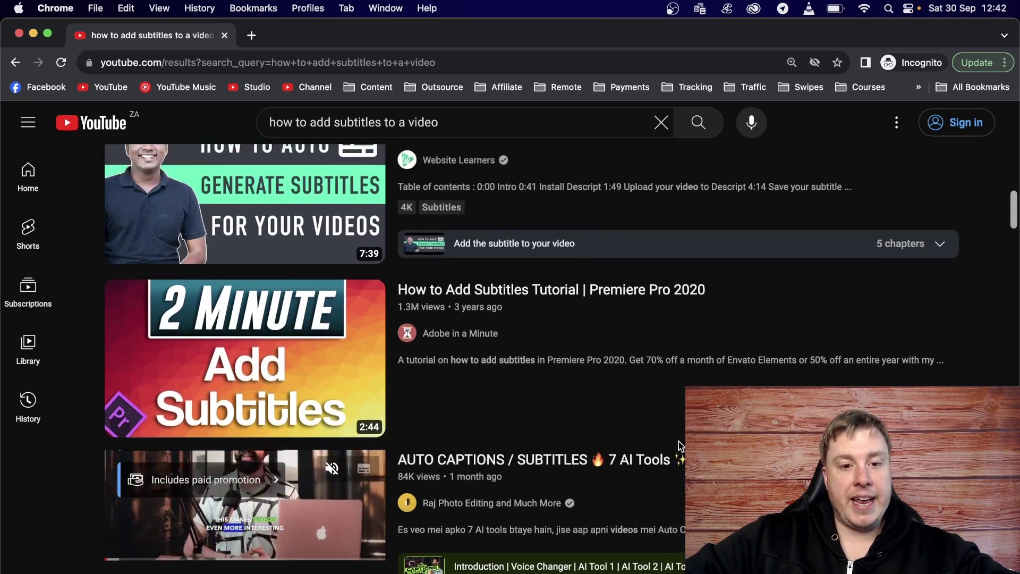
scroll(678, 445, up, 10)
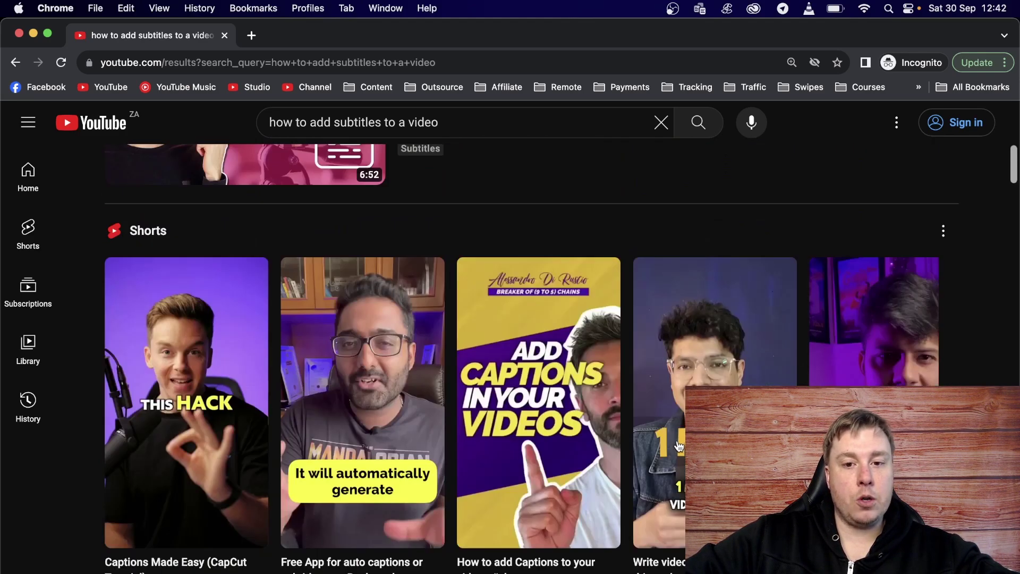
scroll(679, 445, up, 5)
scroll(652, 305, up, 4)
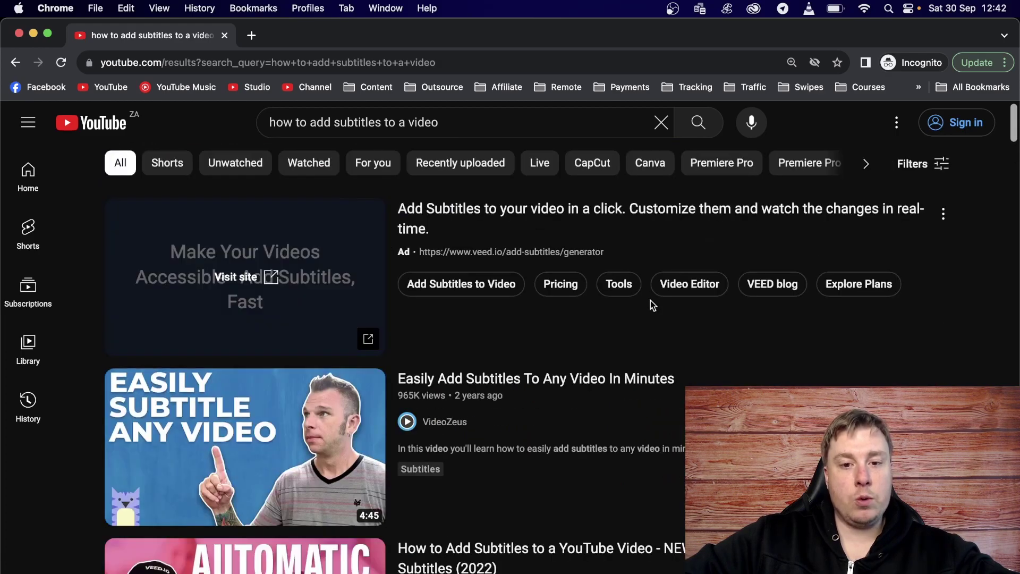
scroll(651, 413, down, 9)
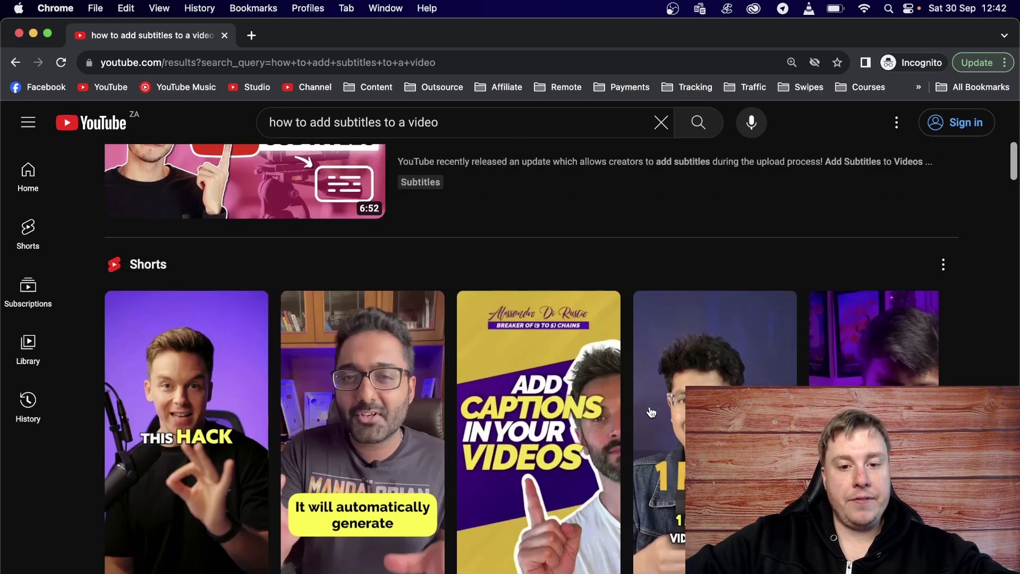
scroll(651, 412, down, 7)
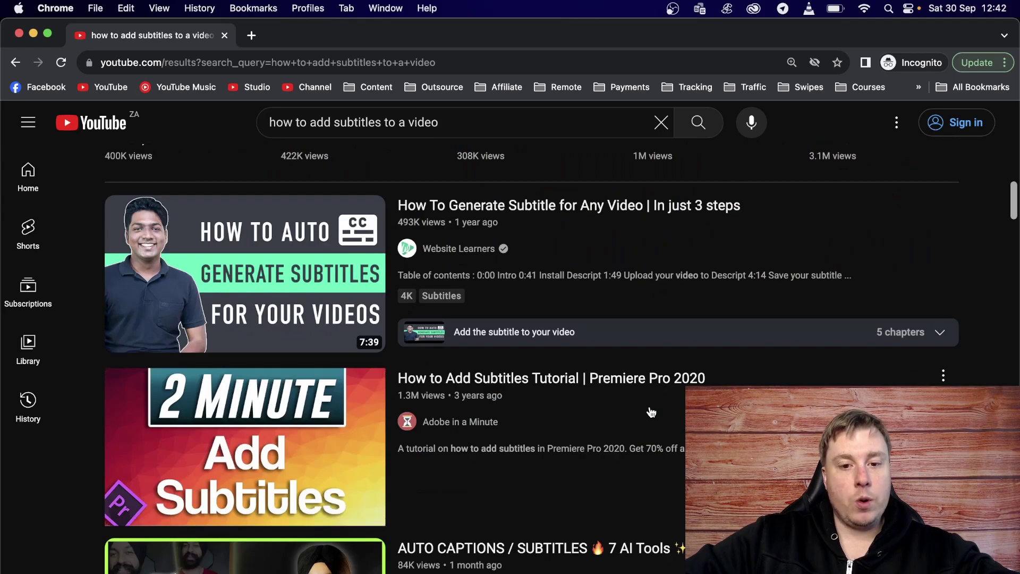
mouse_move(651, 412)
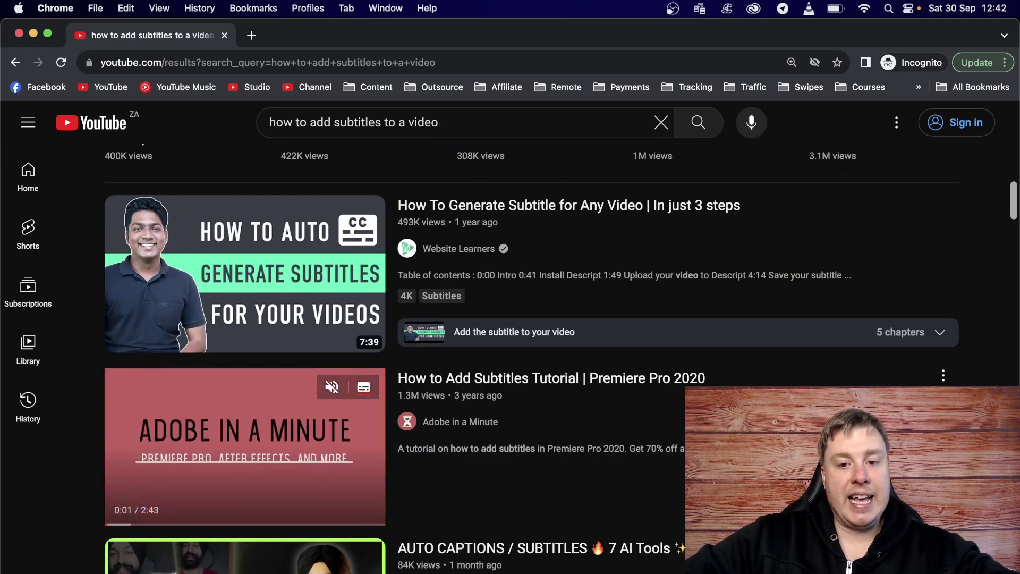
scroll(652, 413, up, 6)
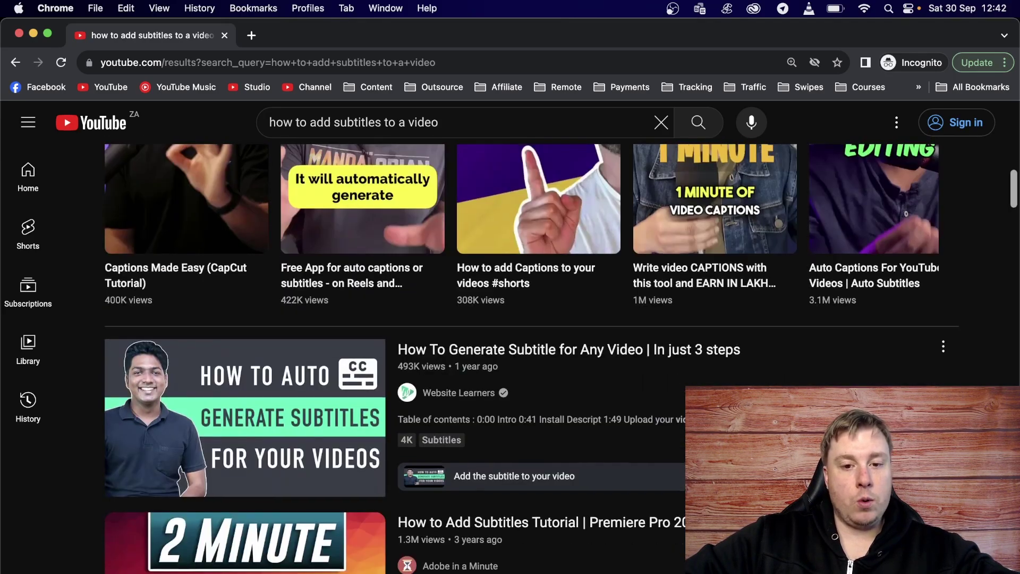
scroll(531, 319, up, 3)
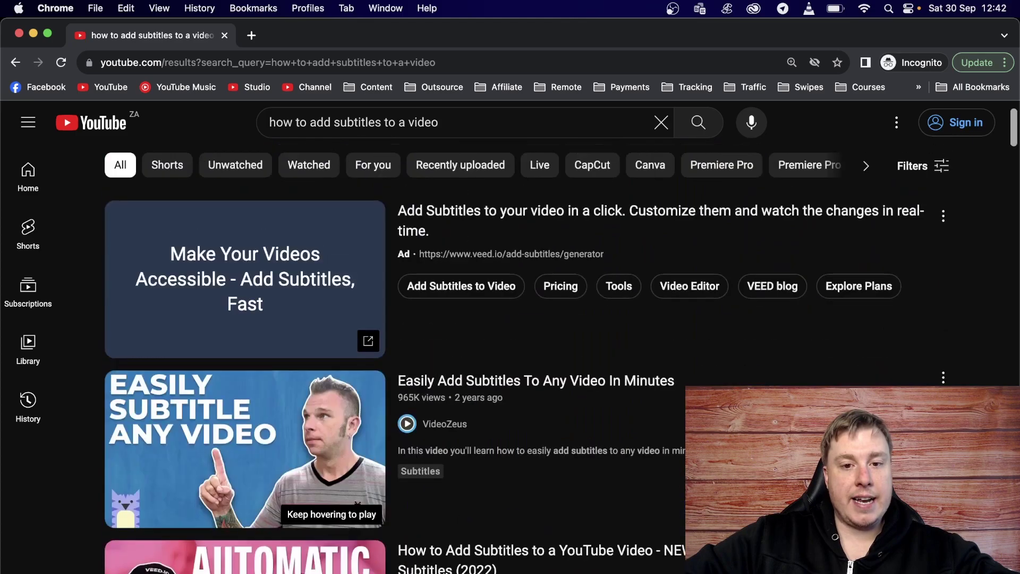
click(456, 122)
drag(456, 123, 256, 123)
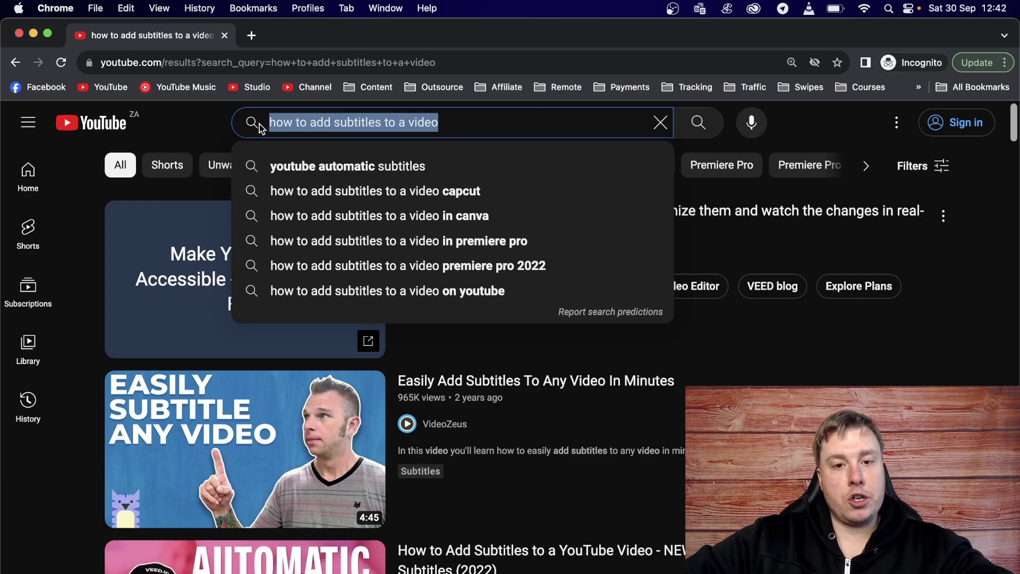
key(super+f)
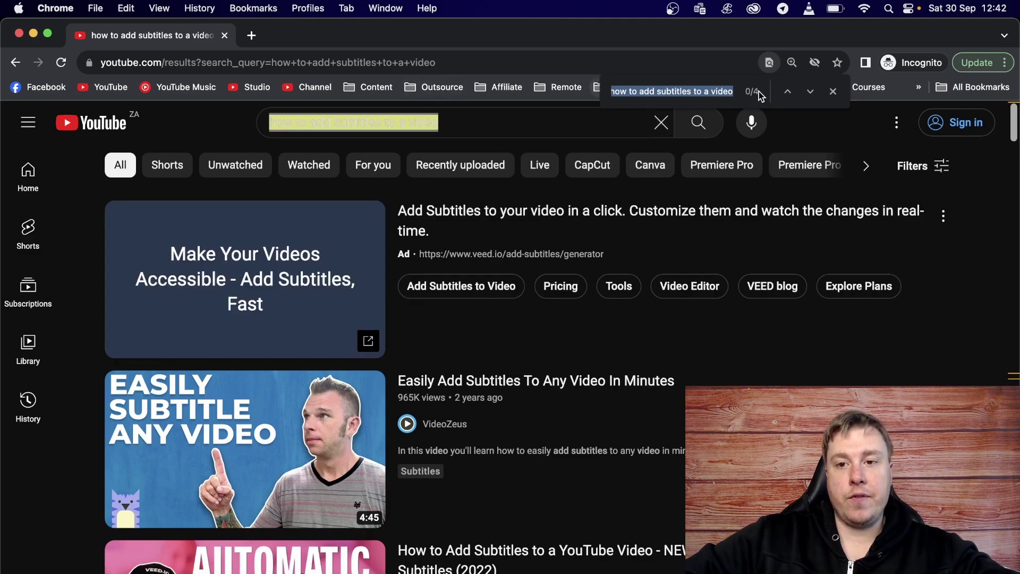
scroll(652, 299, down, 10)
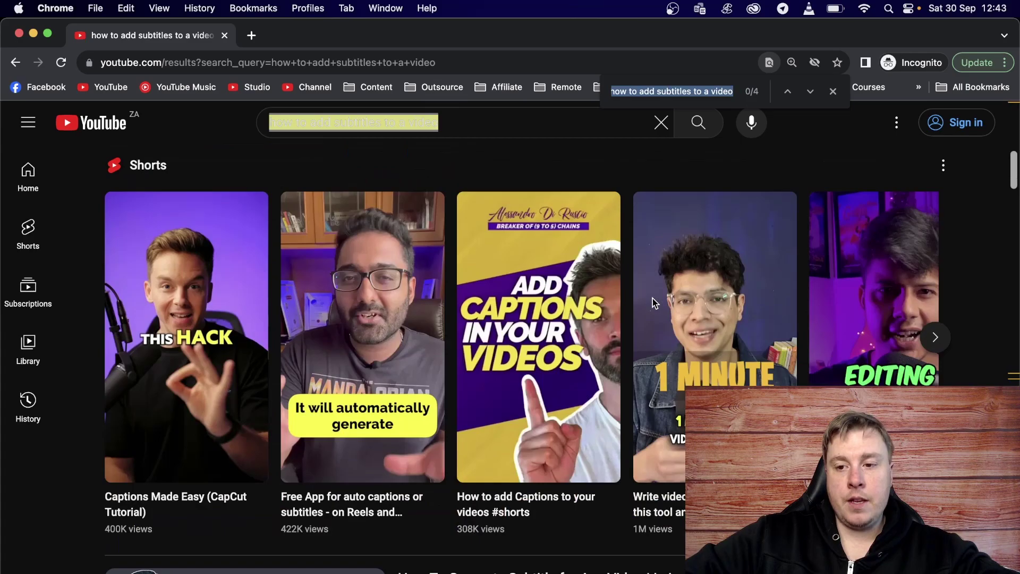
scroll(652, 298, down, 15)
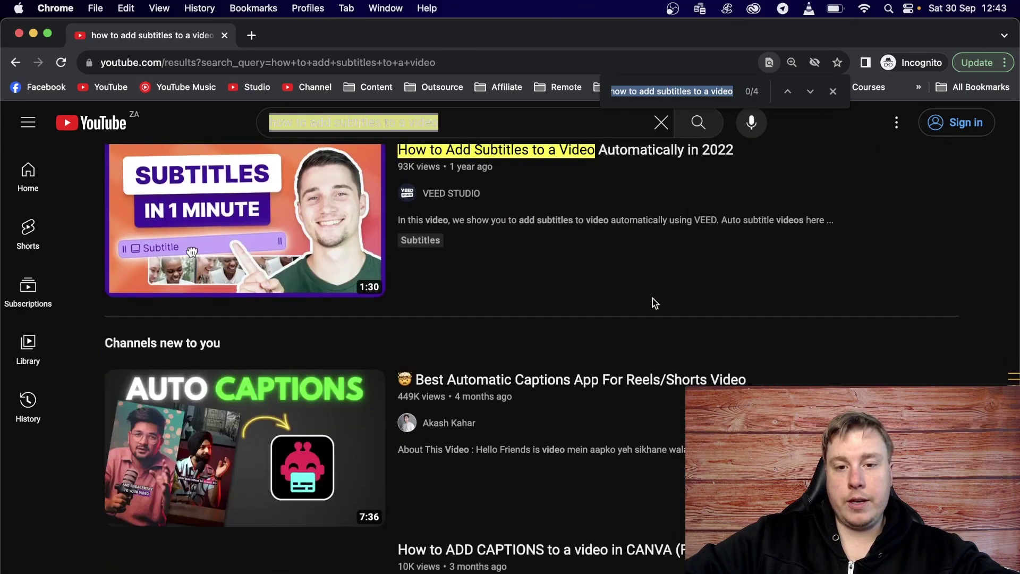
scroll(653, 298, up, 5)
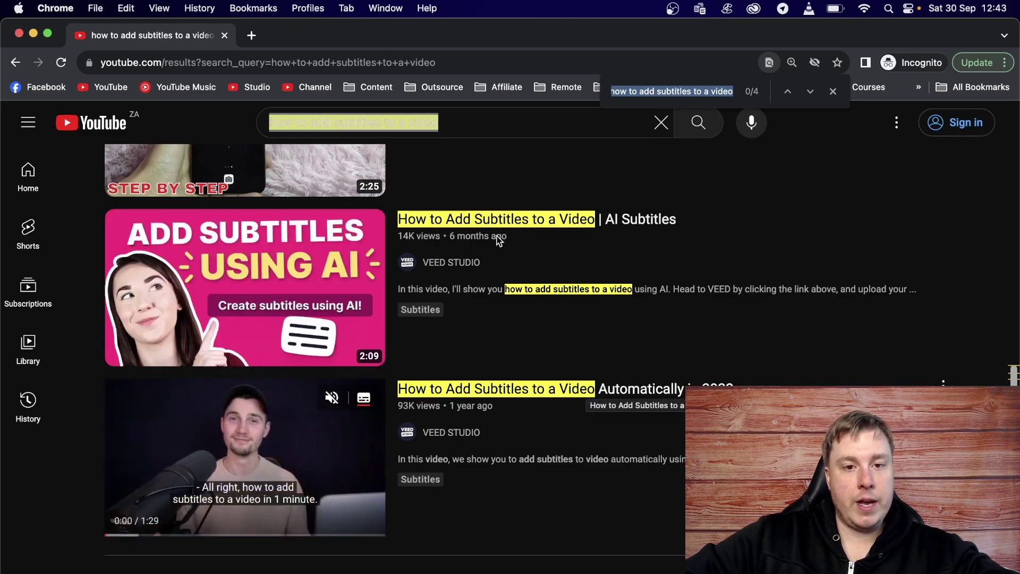
click(456, 119)
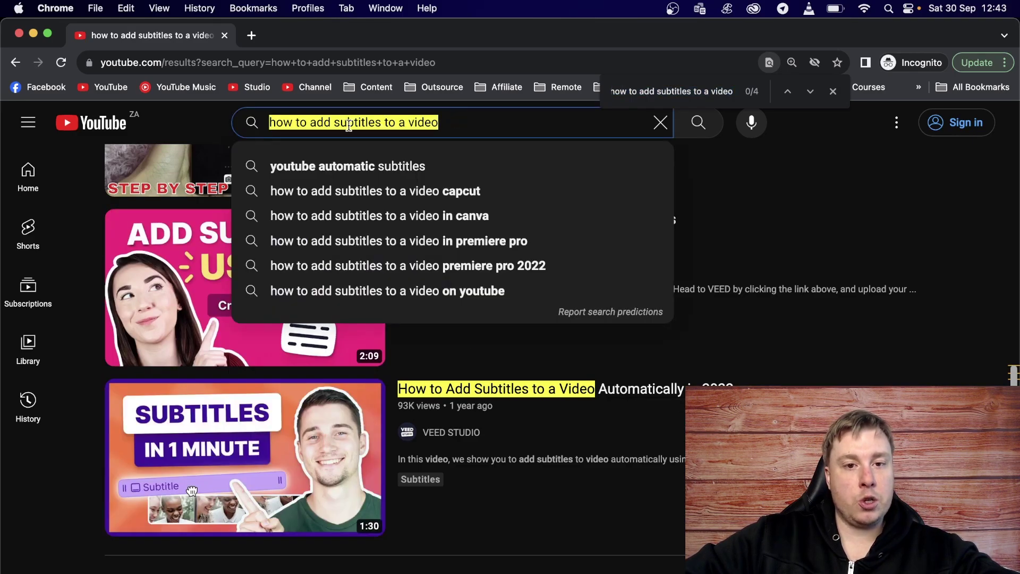
click(221, 125)
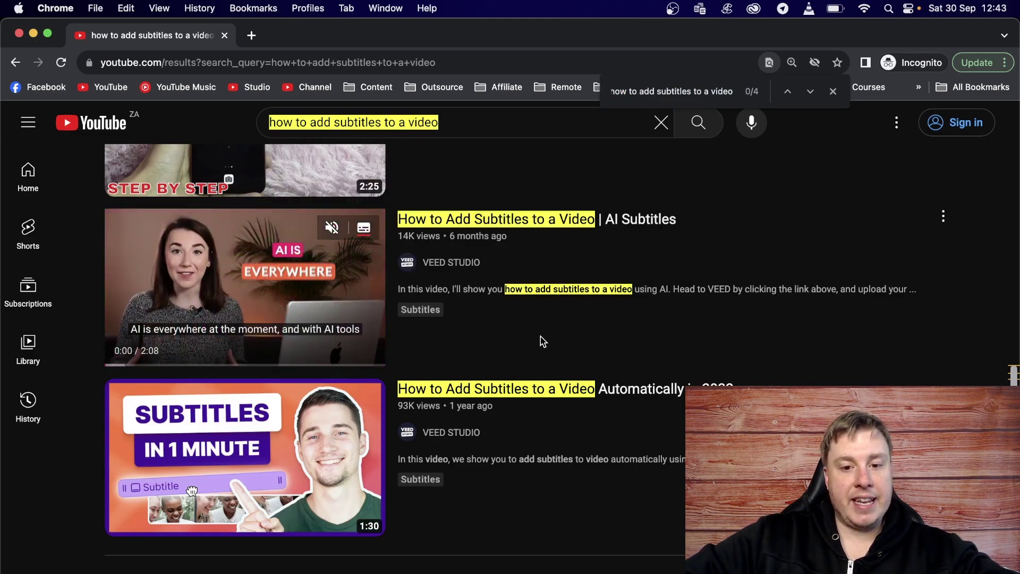
scroll(540, 336, down, 2)
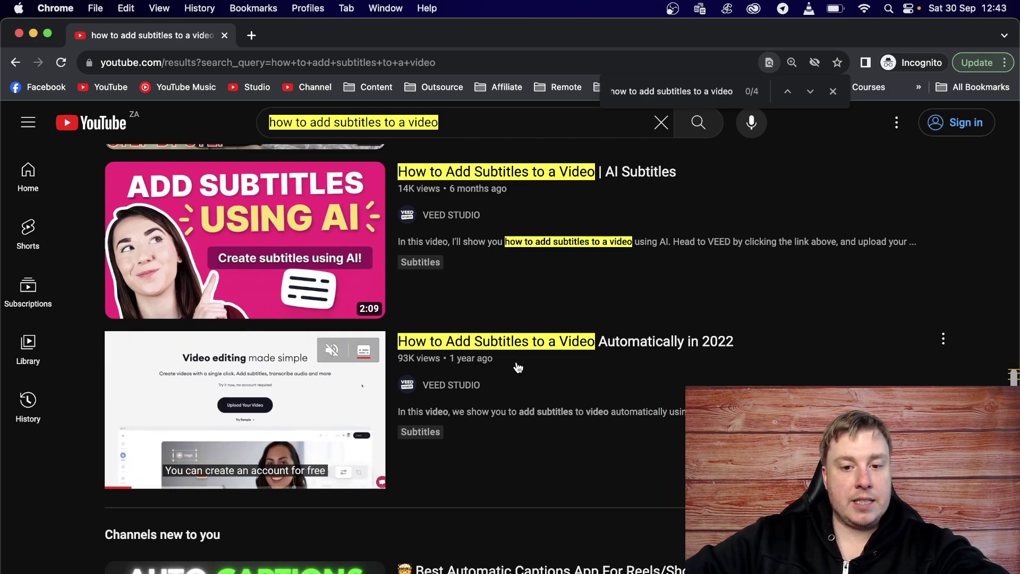
scroll(518, 366, up, 2)
scroll(518, 367, up, 20)
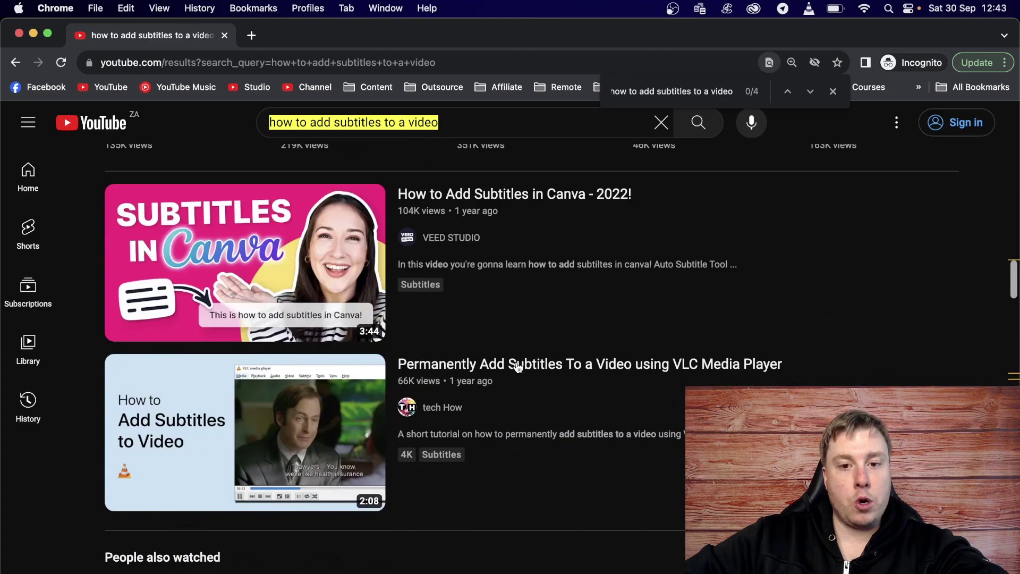
scroll(518, 366, up, 5)
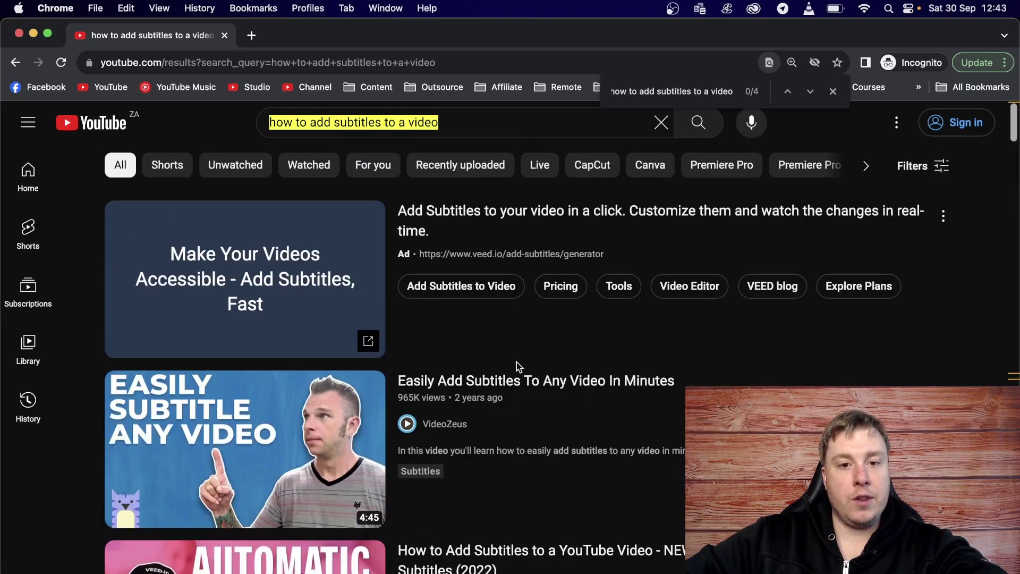
Close the find bar and load YouTube in a fresh Incognito tab, closing the old subtitles tab.
click(833, 91)
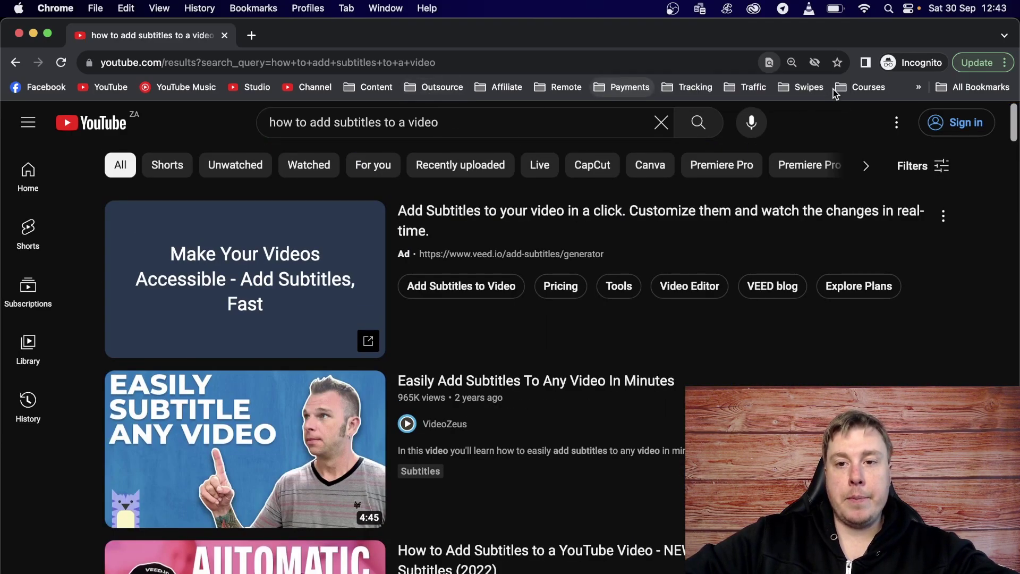
click(252, 36)
click(224, 35)
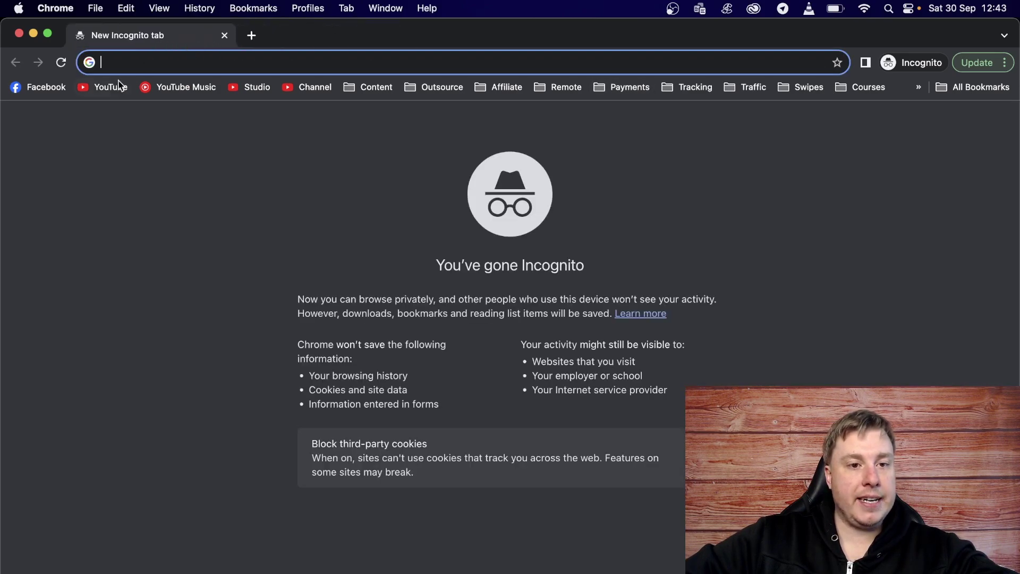
click(112, 88)
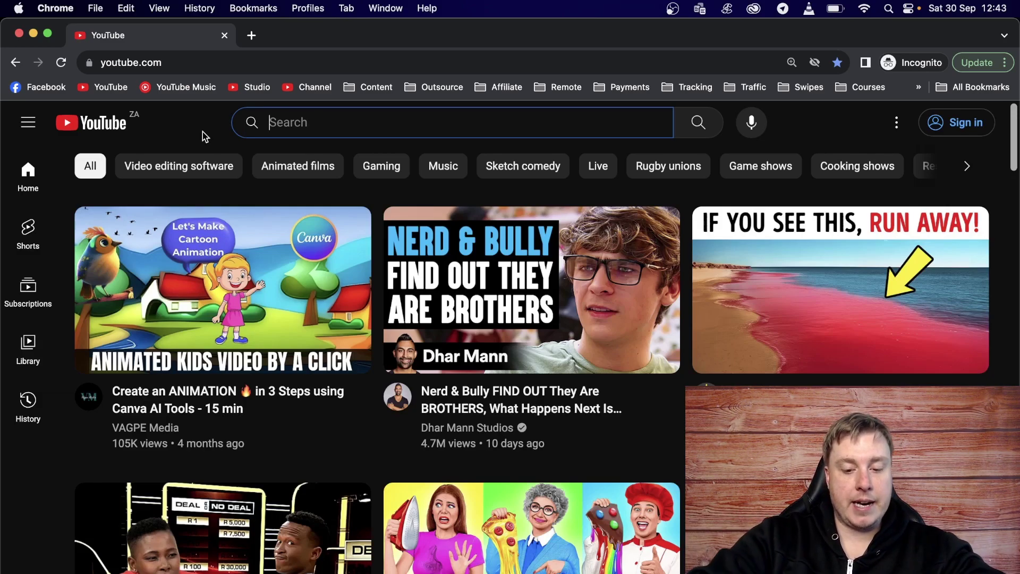
Search the suggestion 'how to draw animes for beginners' from 'how to dr' and scroll its results.
text(ho)
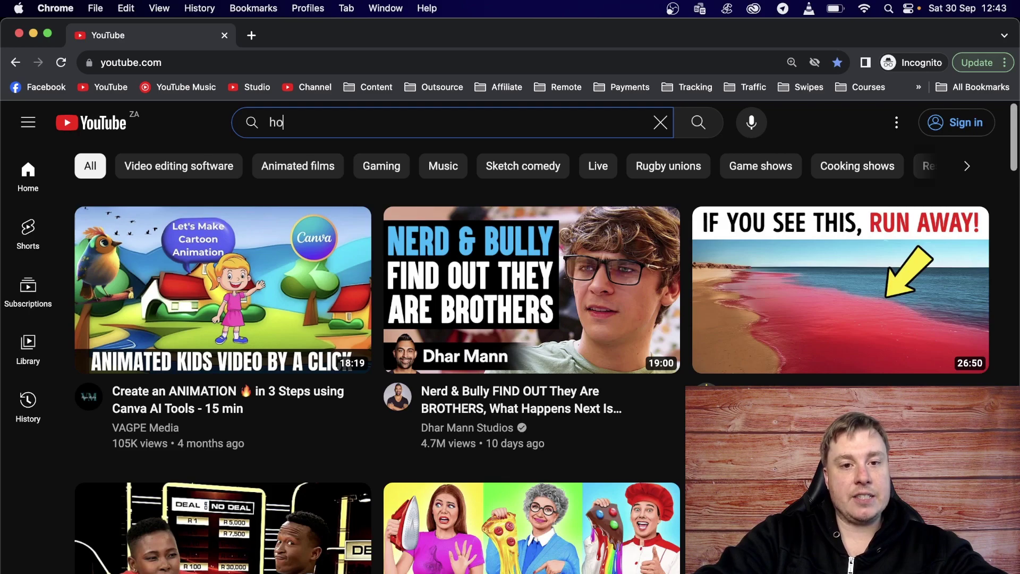
text(w to )
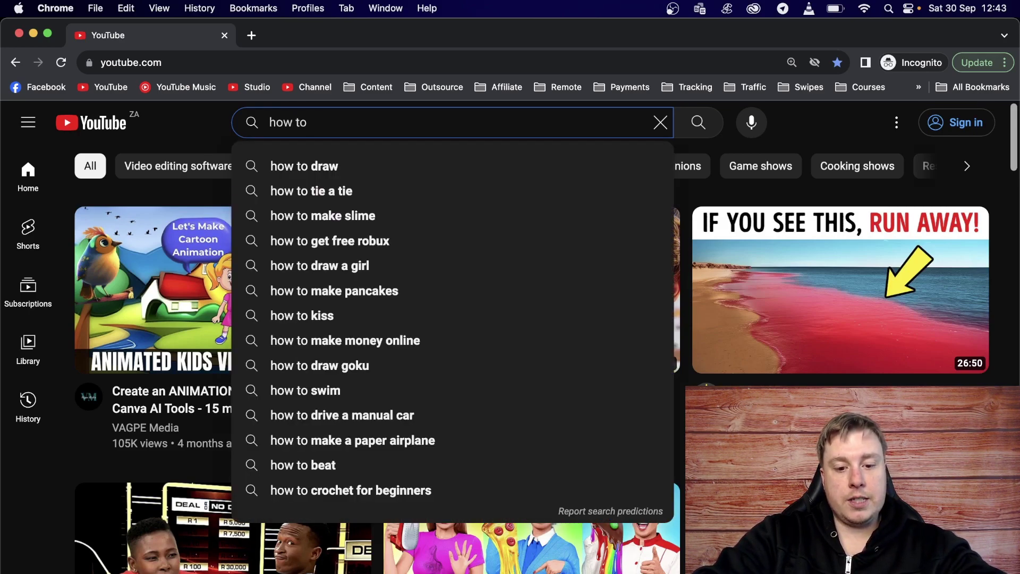
text(draw)
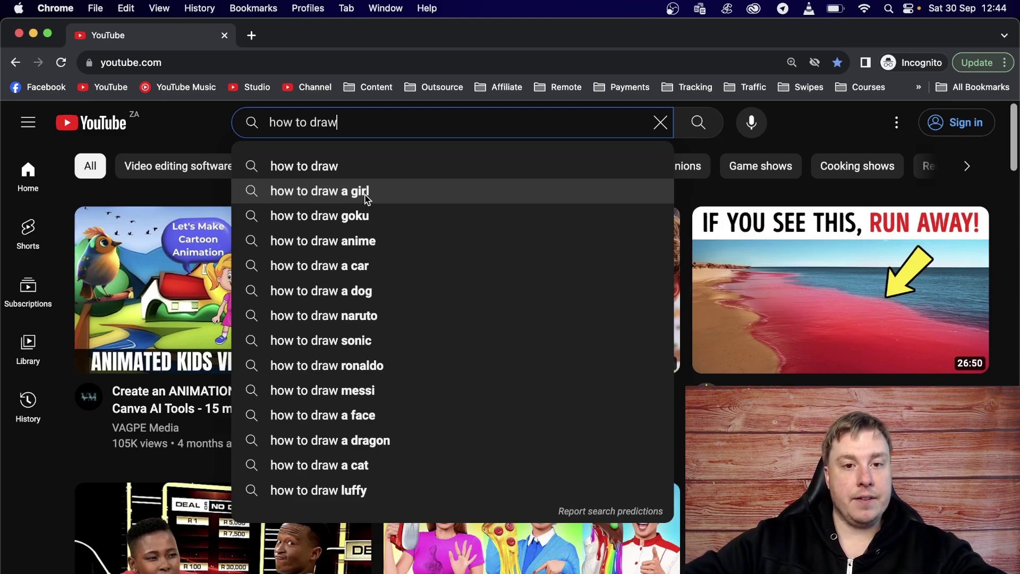
key(BackSpace)
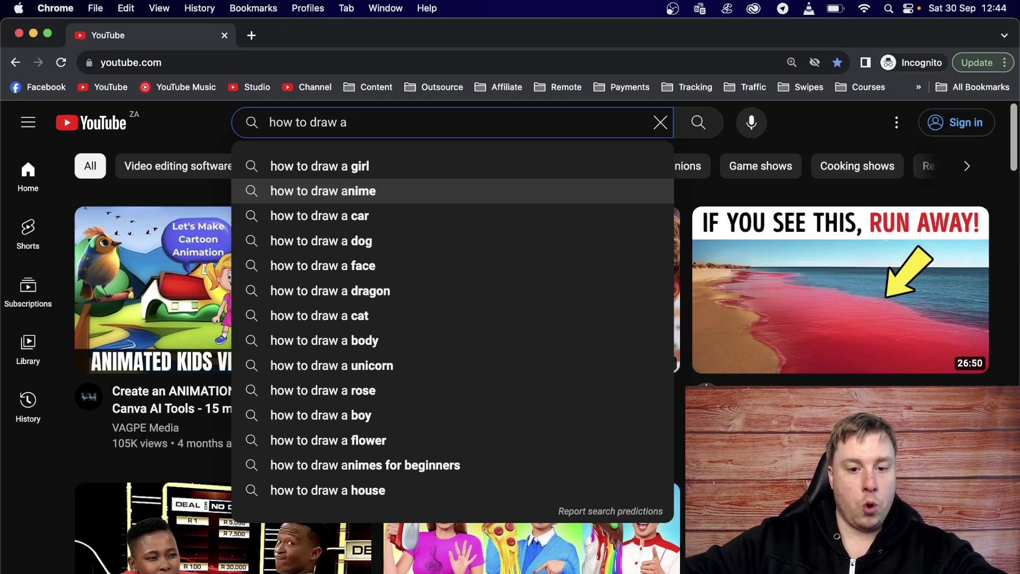
click(395, 468)
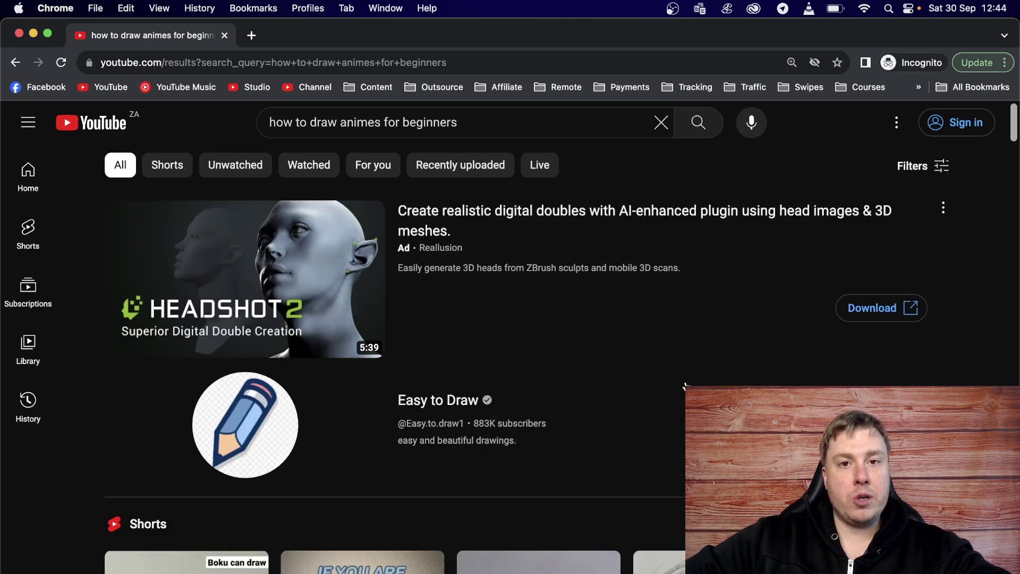
scroll(709, 340, down, 10)
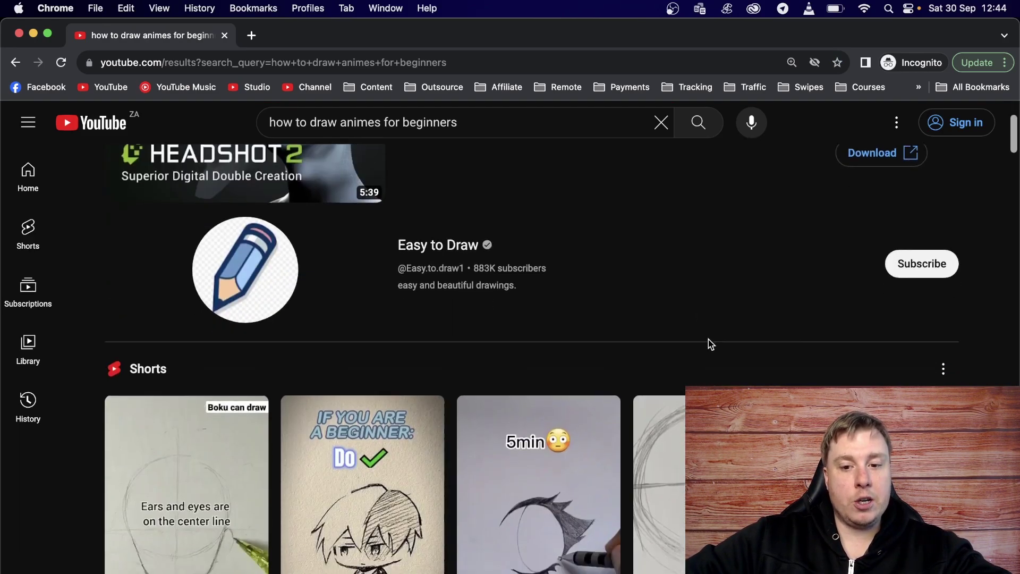
scroll(709, 344, down, 2)
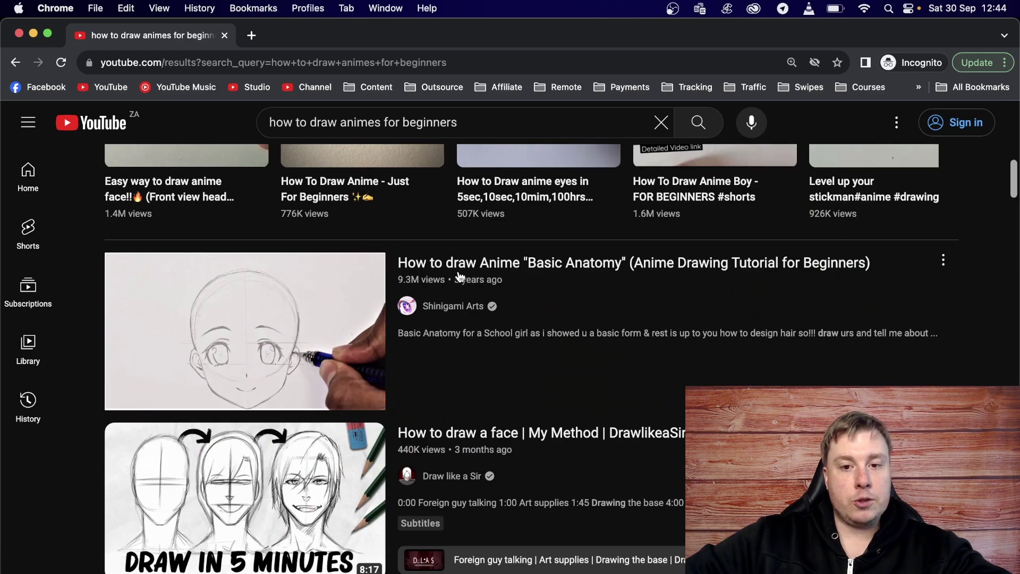
scroll(579, 296, down, 8)
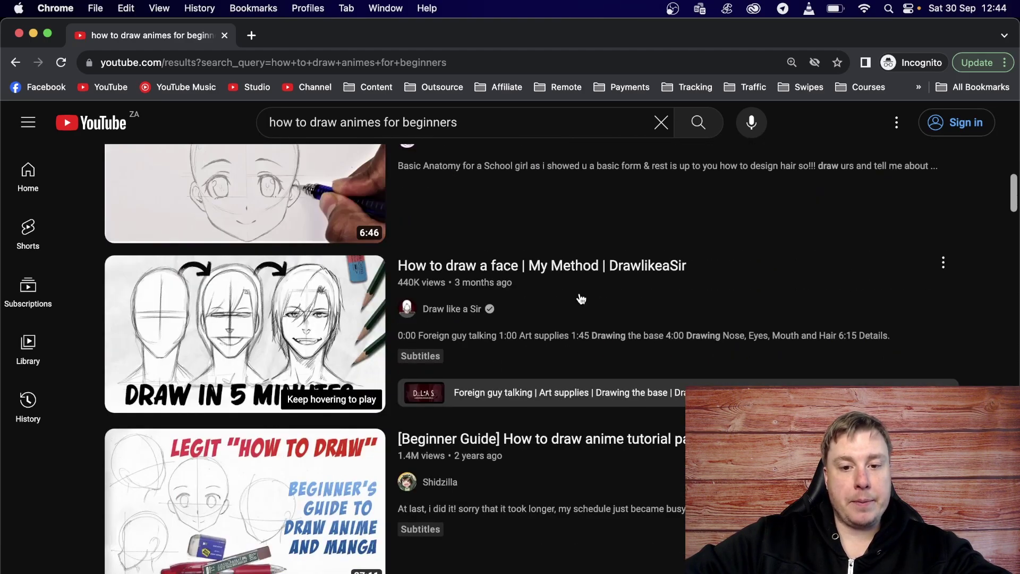
scroll(582, 298, up, 7)
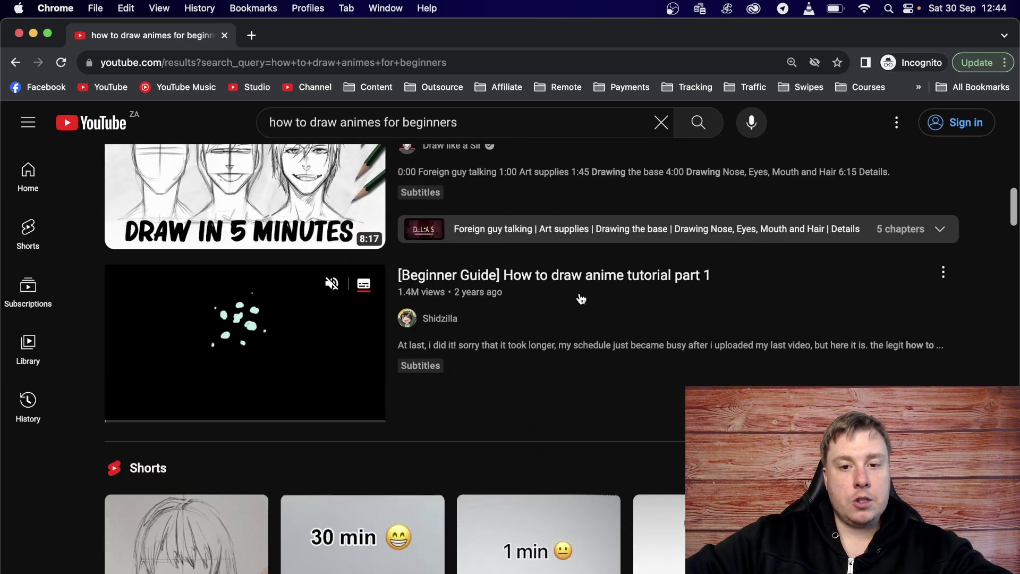
scroll(581, 298, down, 16)
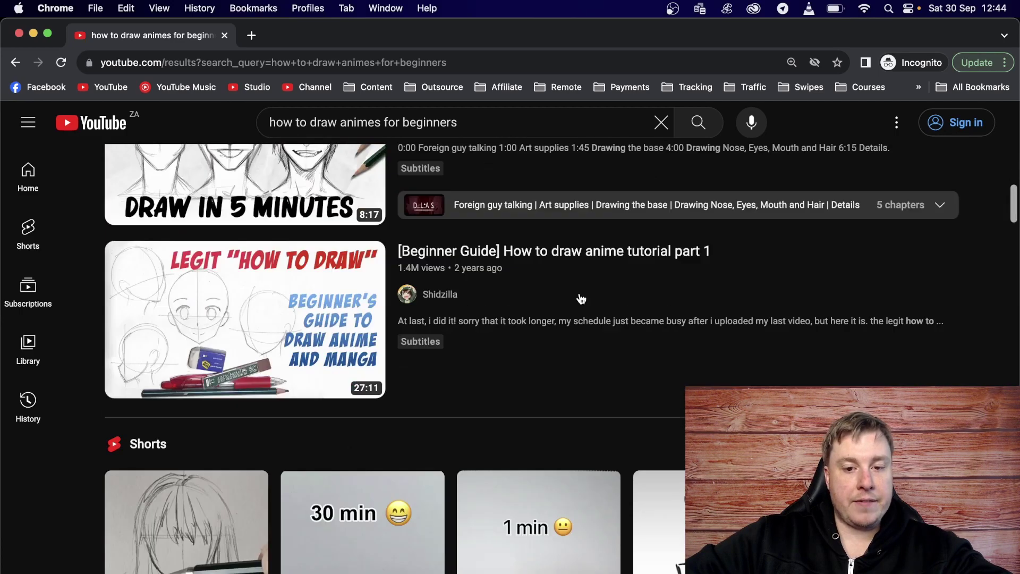
scroll(581, 299, down, 4)
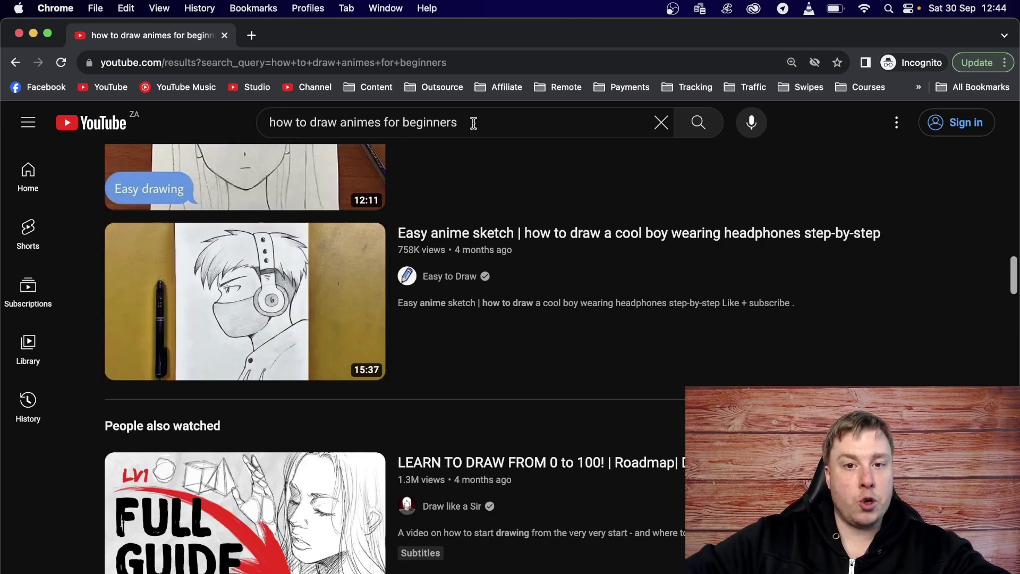
Clear the 'how to draw animes for beginners' query from the search box and minimize the Incognito window.
drag(473, 123, 251, 130)
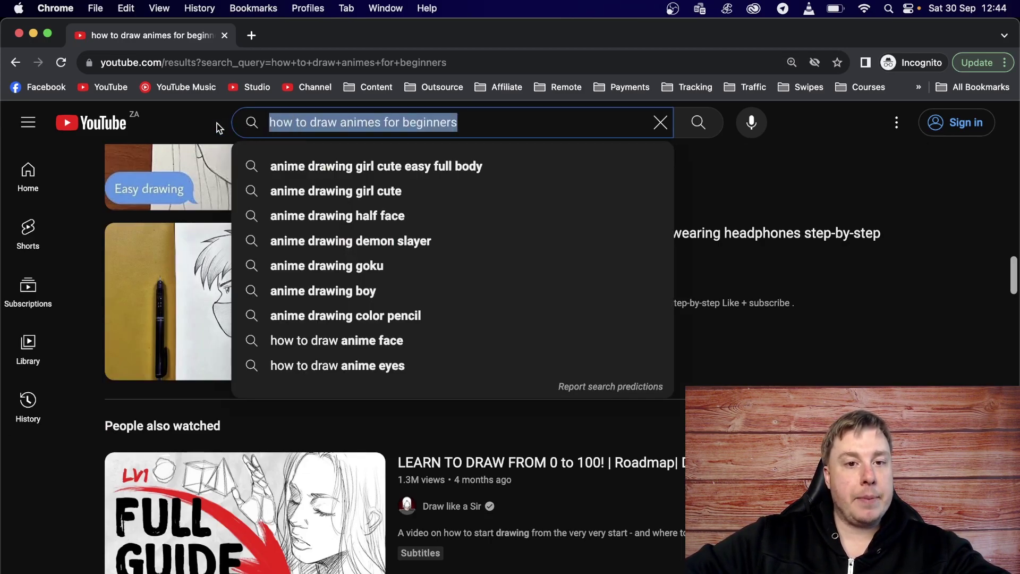
click(485, 124)
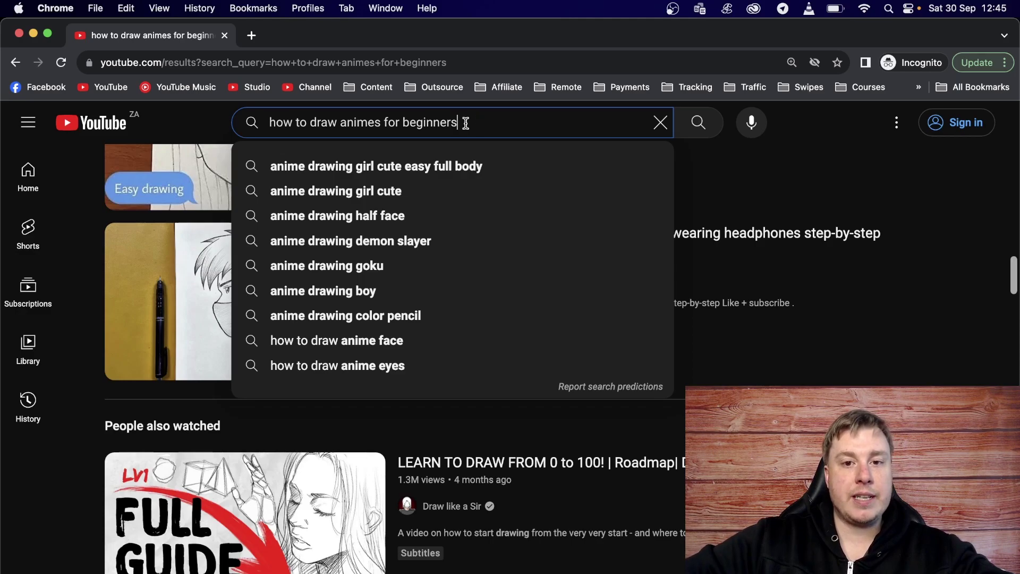
key(cmd+a)
key(BackSpace)
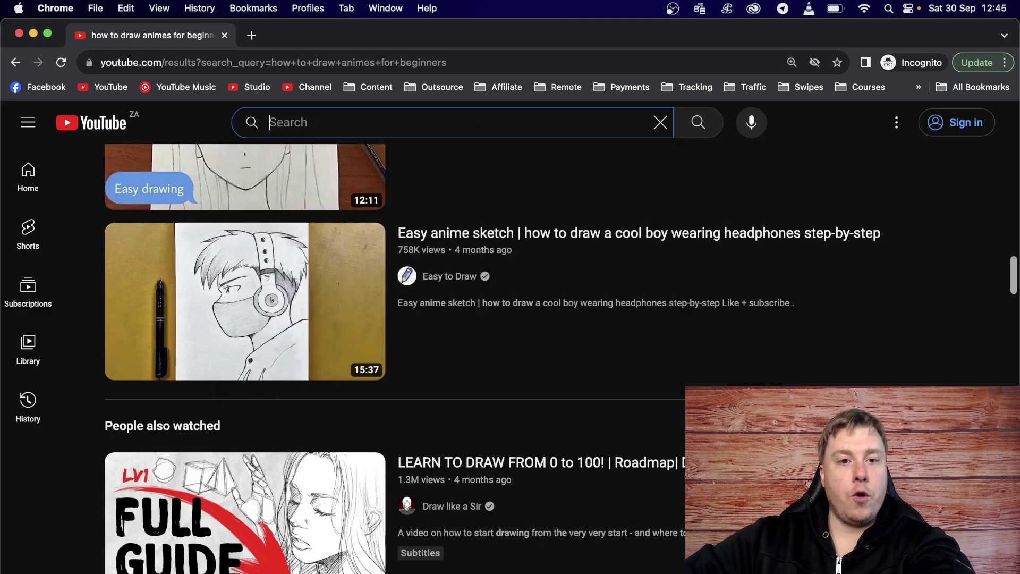
click(210, 118)
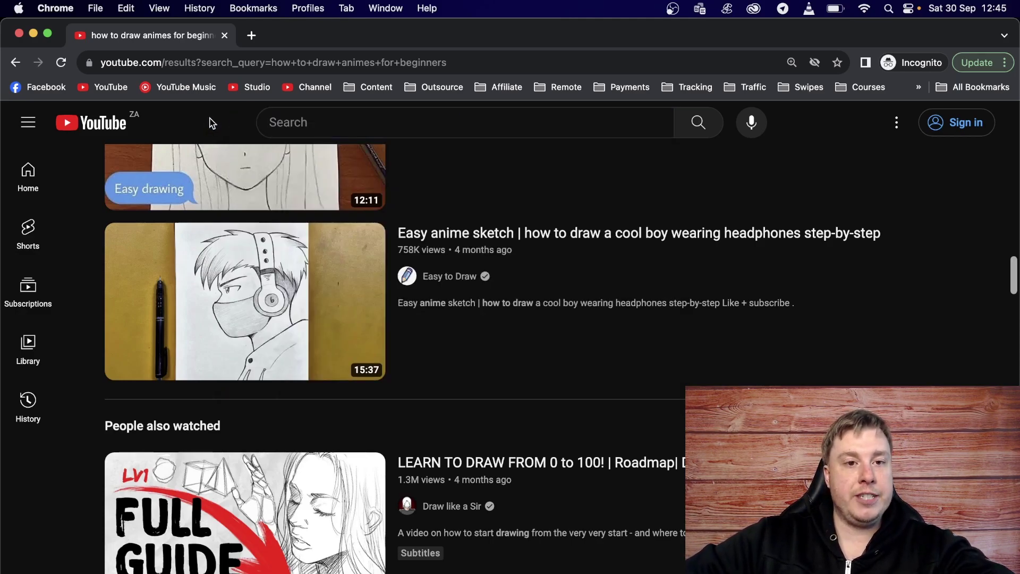
click(33, 33)
Switch to the vidIQ Keywords page and place the cursor in the Search keywords field.
key(ctrl+shift+Tab)
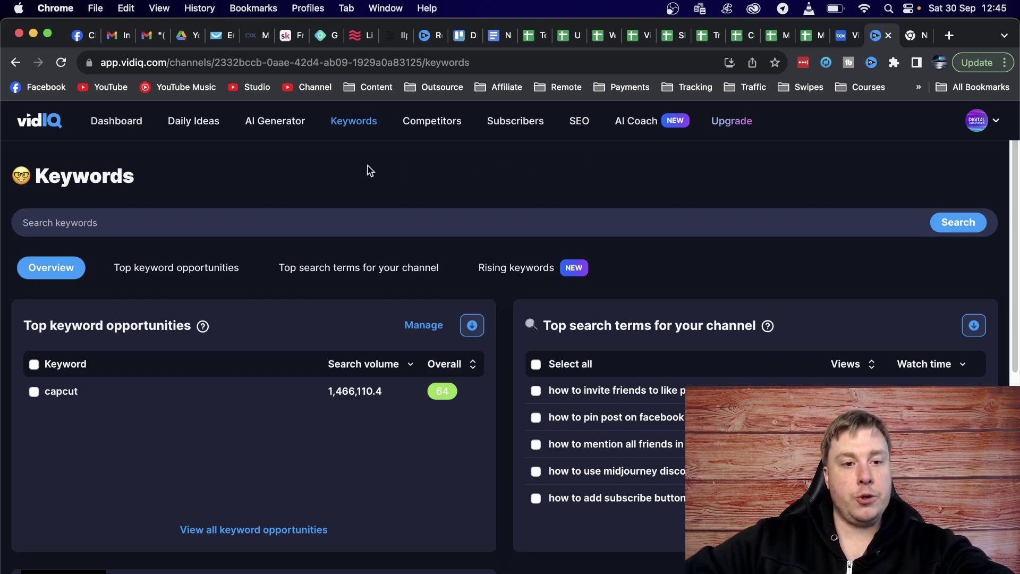
click(222, 226)
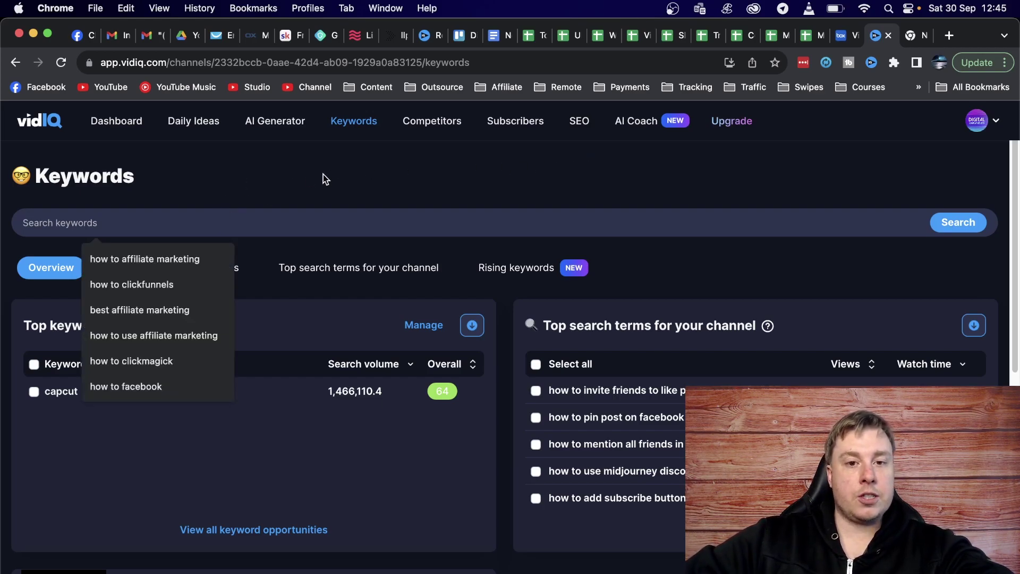
click(344, 159)
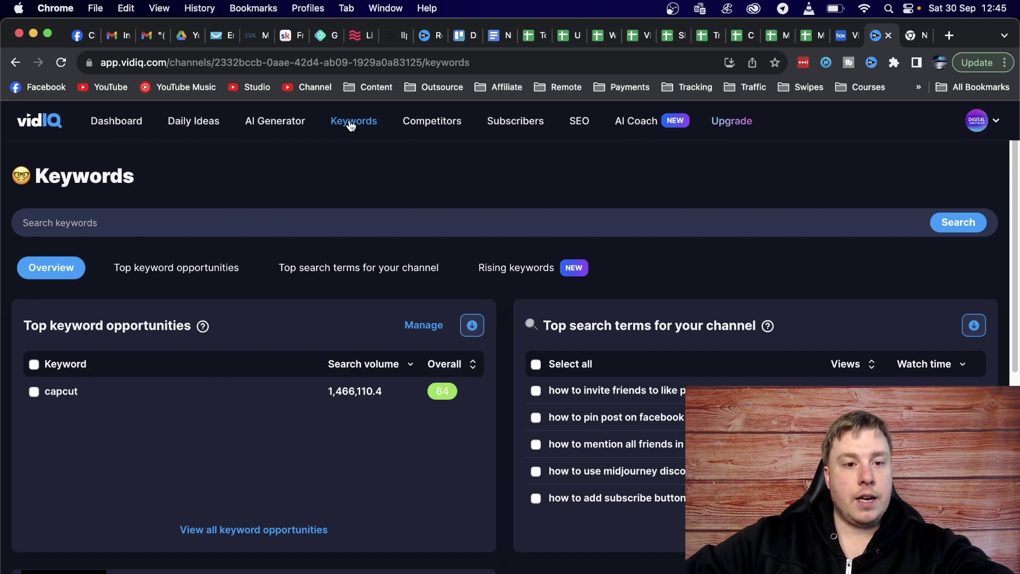
click(219, 228)
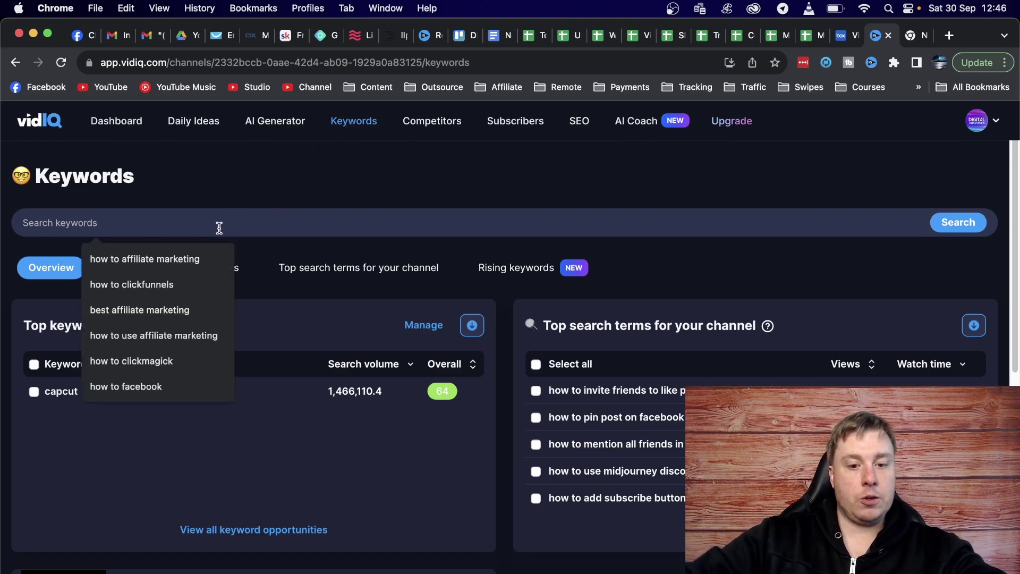
Research the keyword 'how to bake a cake' in vidIQ and scroll down to its Matching terms panel.
text(how to)
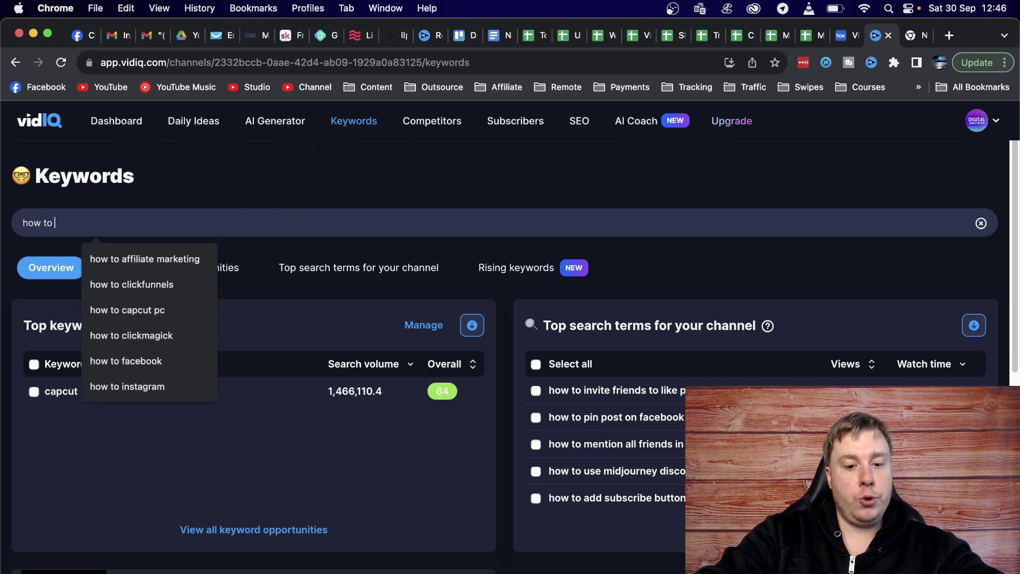
text( bake)
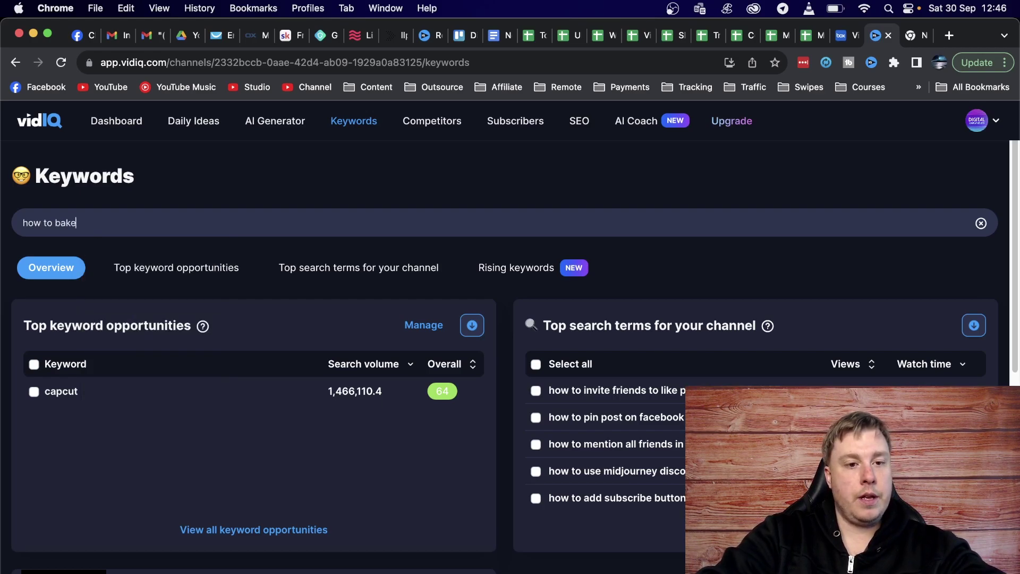
text( a cake)
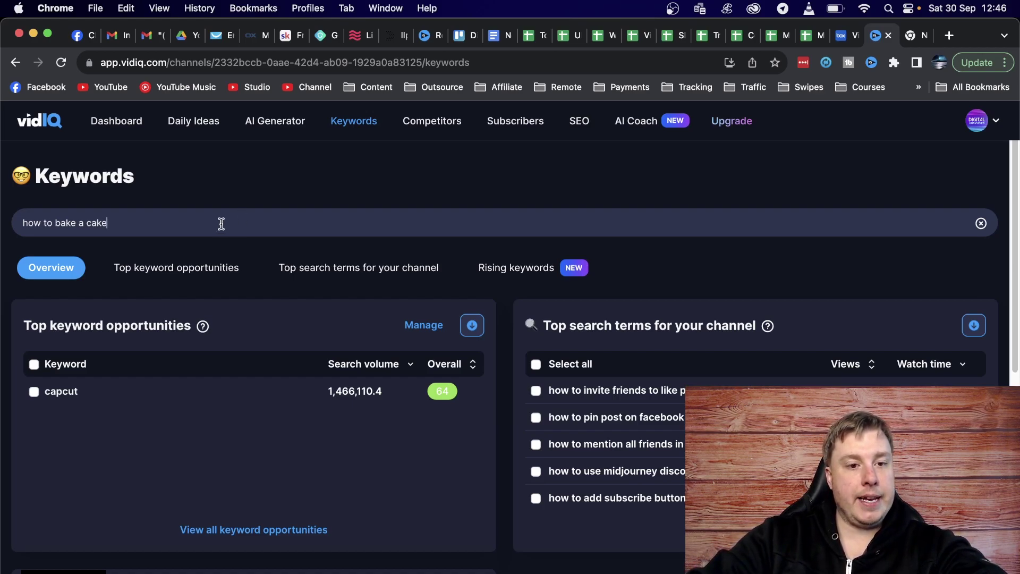
key(Return)
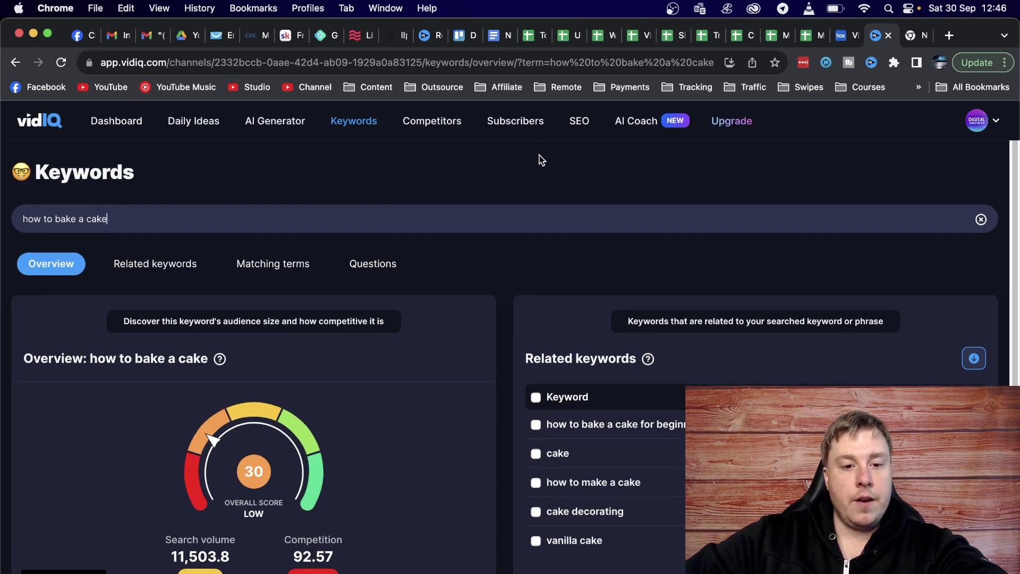
scroll(540, 157, down, 2)
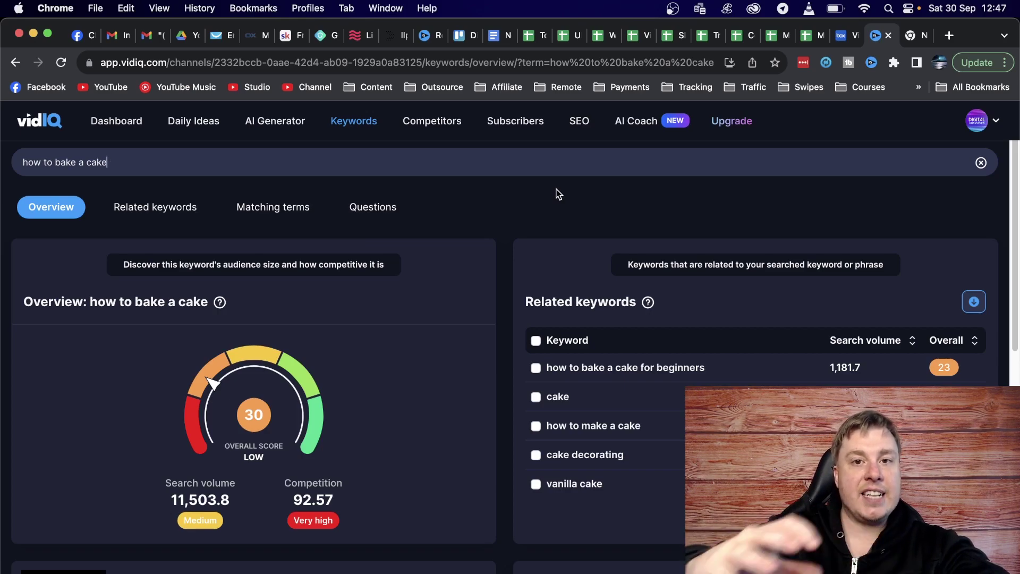
scroll(520, 211, down, 7)
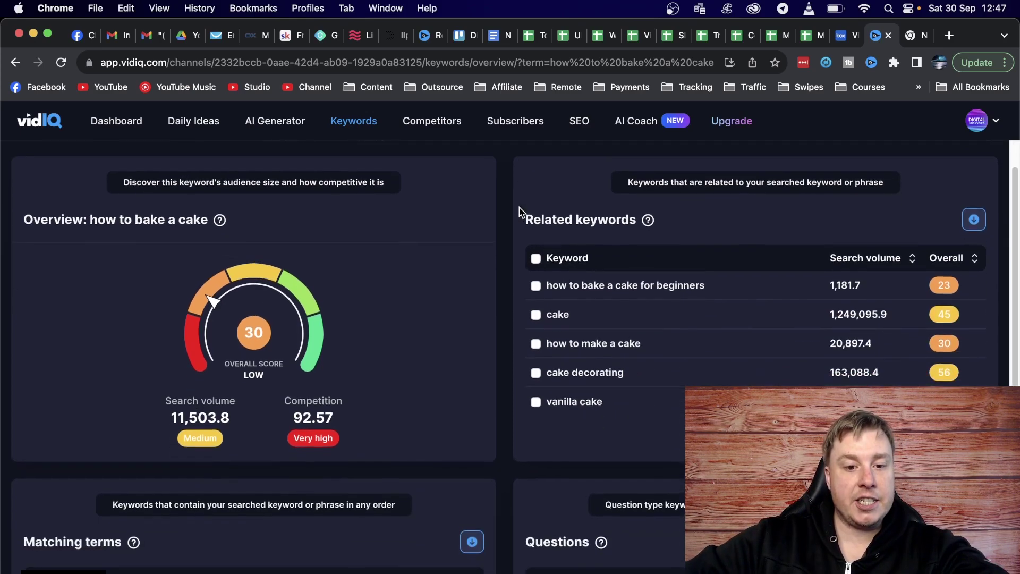
scroll(521, 211, down, 1)
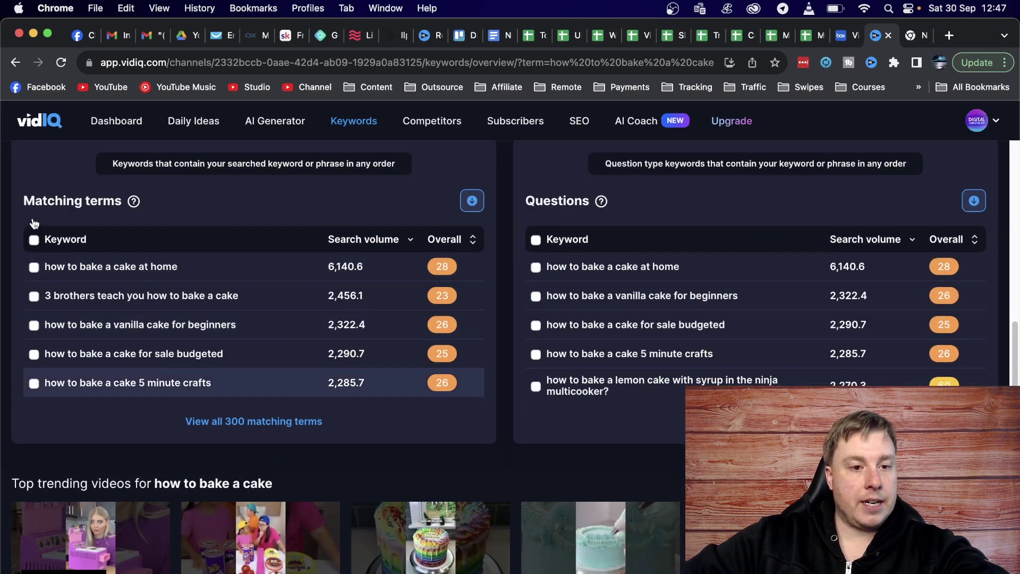
drag(121, 202, 27, 200)
click(183, 207)
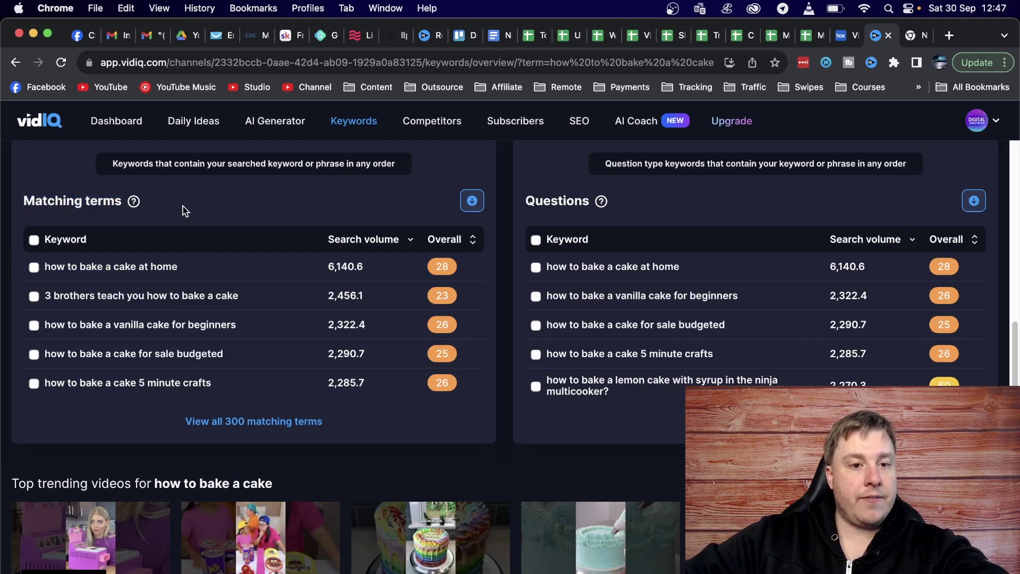
Open the full list of 300 matching terms for 'how to bake a cake' and scroll through it.
click(254, 421)
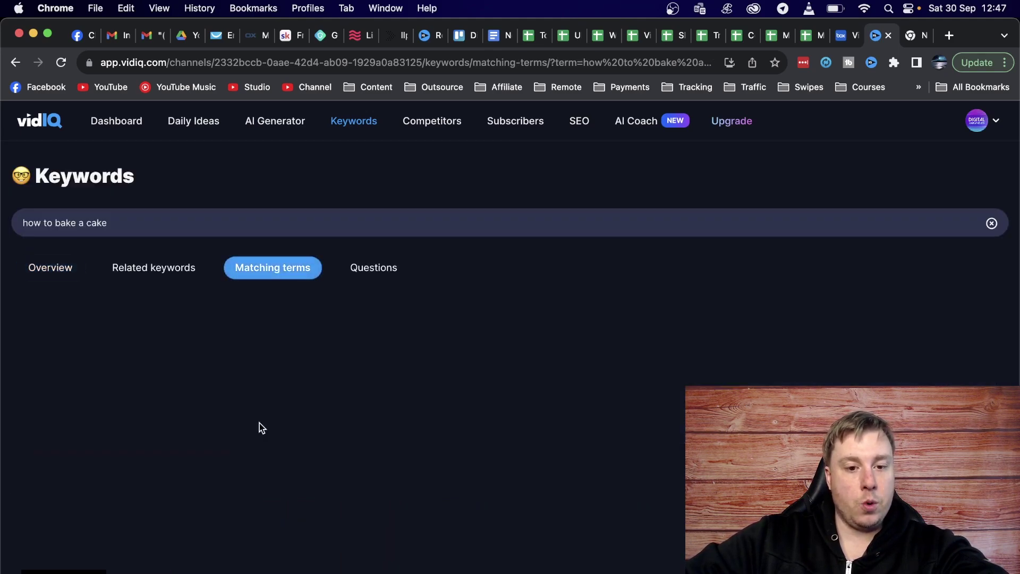
scroll(655, 388, down, 10)
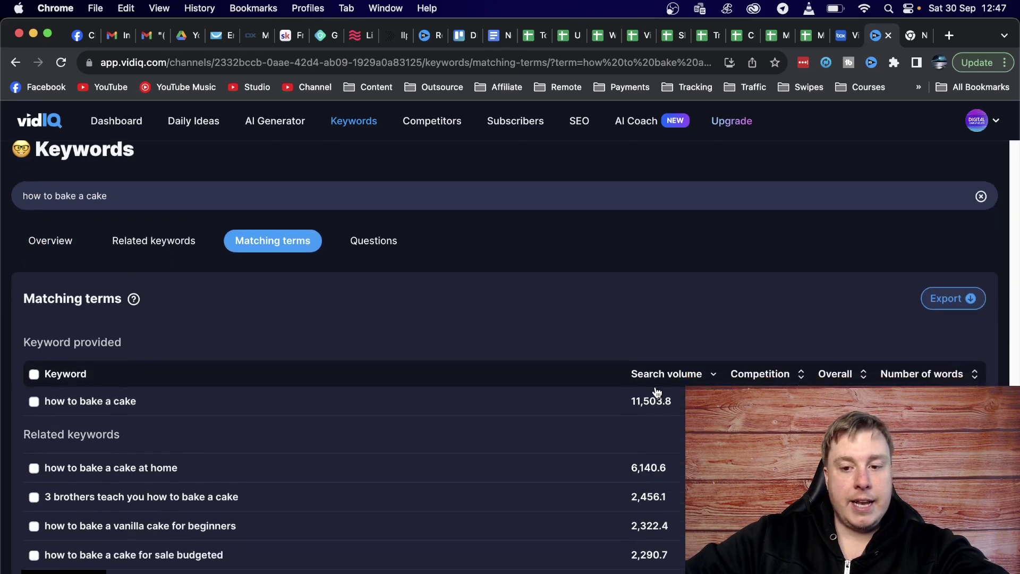
scroll(657, 393, down, 20)
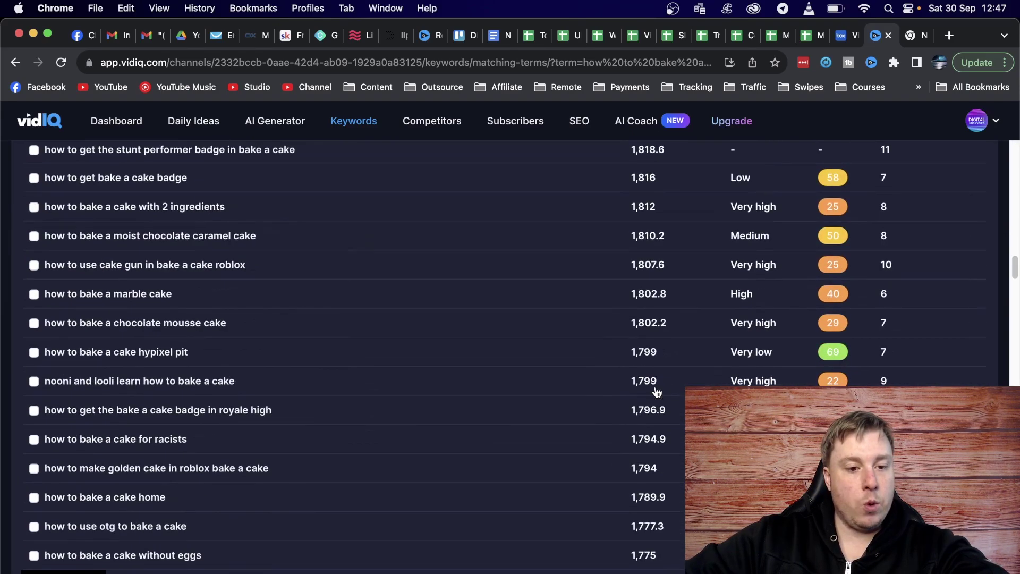
scroll(657, 393, down, 20)
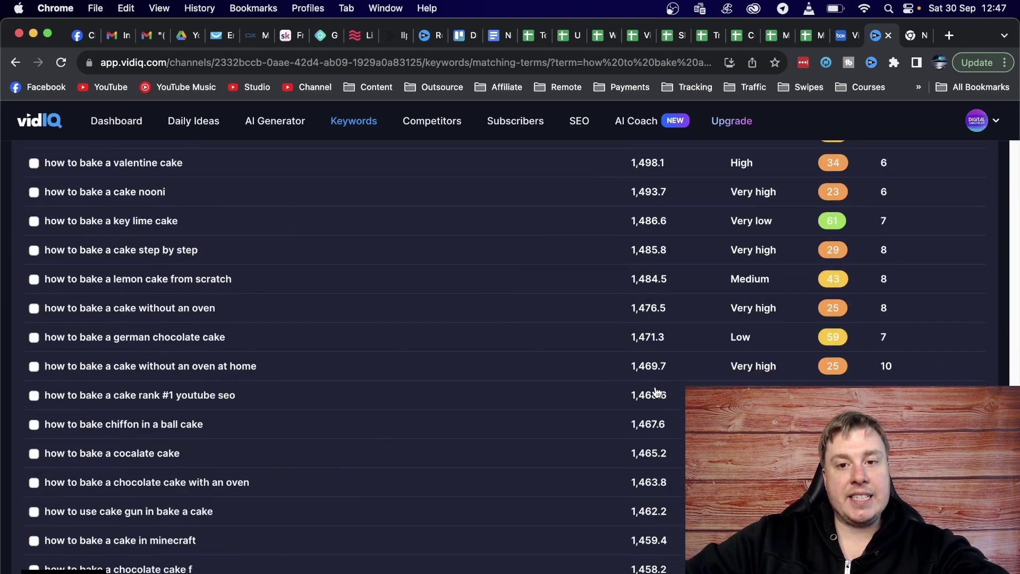
scroll(657, 392, down, 15)
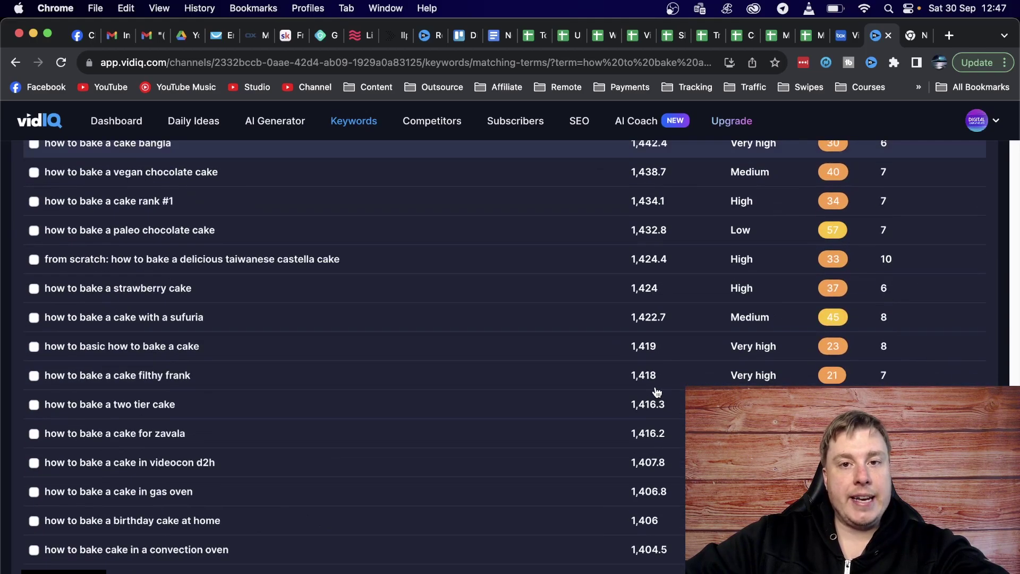
scroll(657, 392, down, 5)
scroll(657, 392, up, 20)
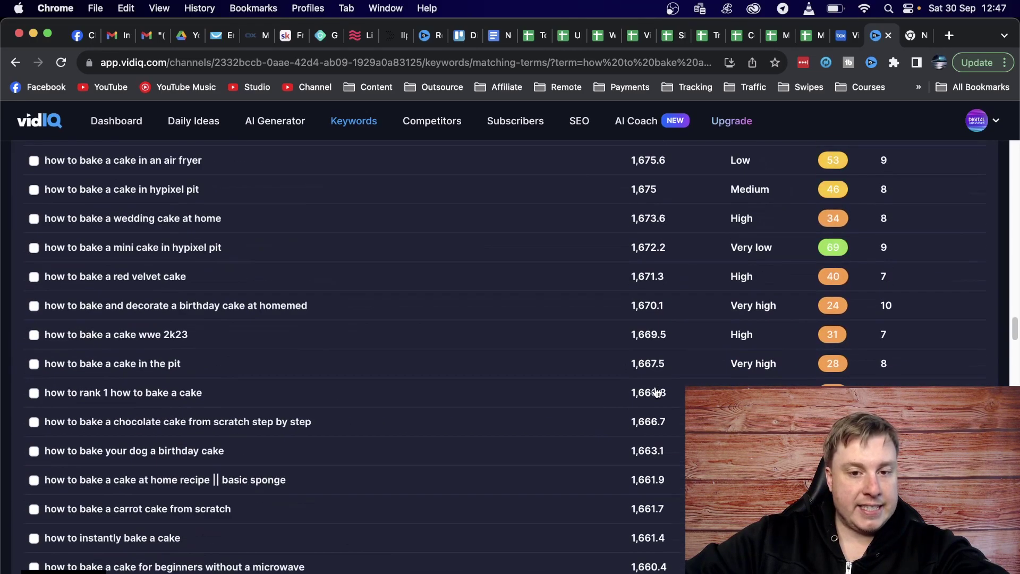
scroll(657, 392, up, 20)
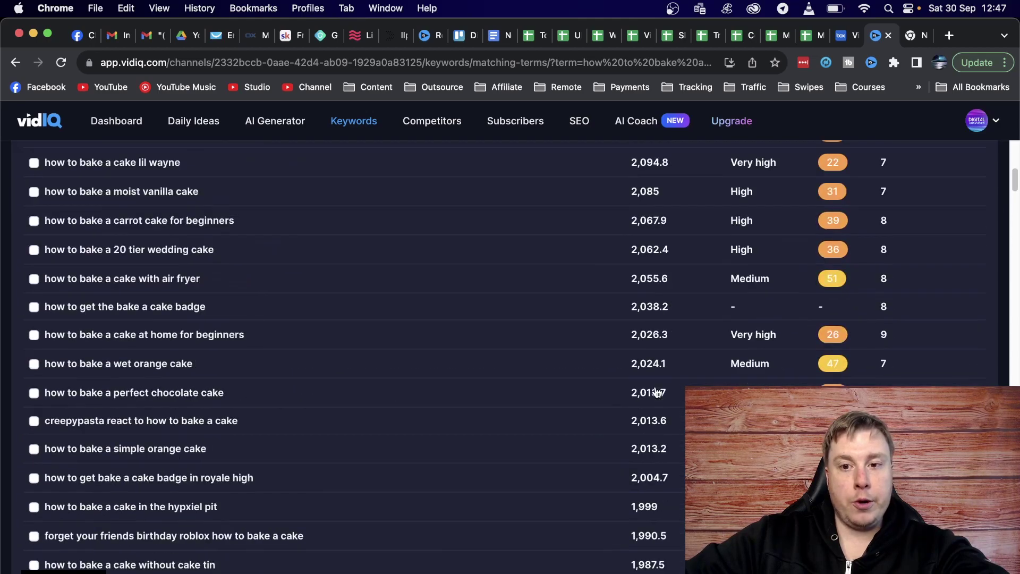
scroll(657, 392, up, 8)
scroll(657, 392, up, 5)
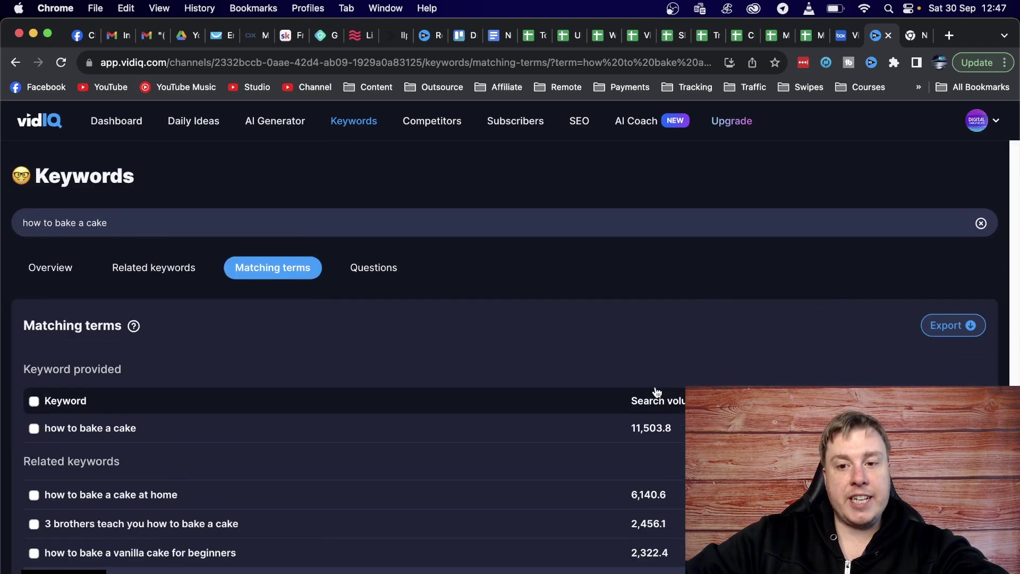
scroll(657, 392, down, 6)
scroll(658, 392, down, 2)
scroll(656, 391, up, 10)
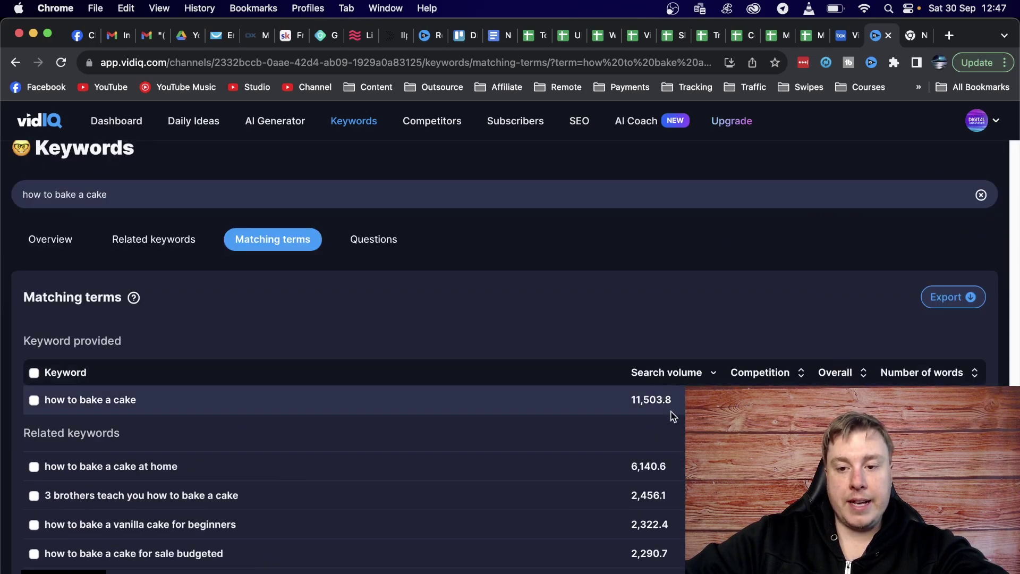
scroll(659, 425, down, 2)
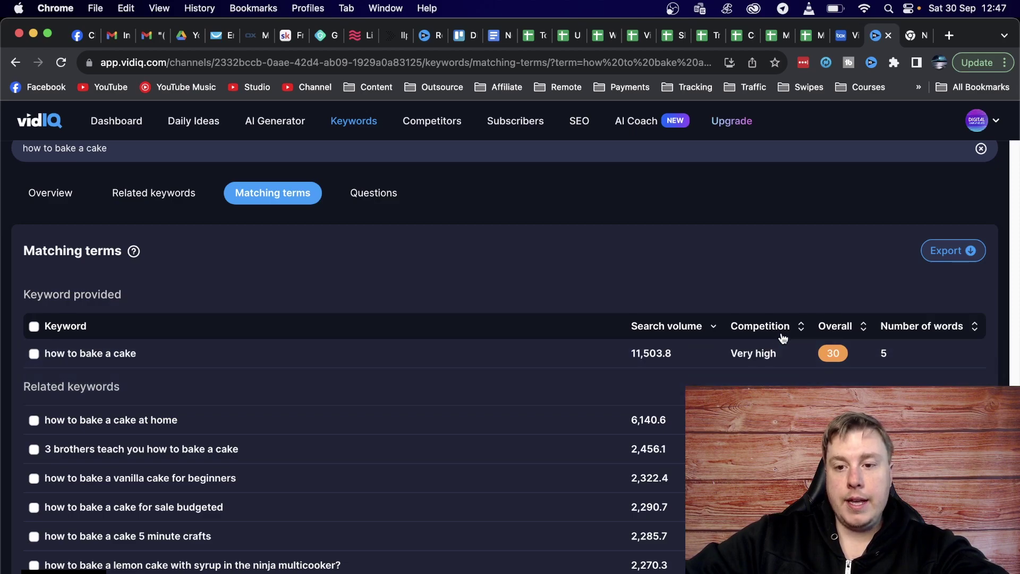
mouse_move(767, 333)
scroll(767, 333, down, 4)
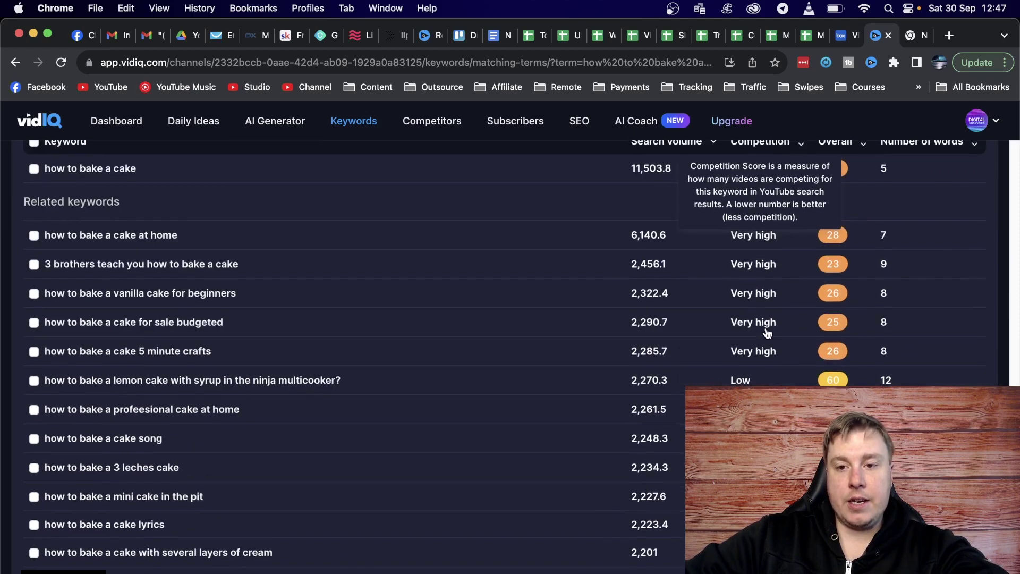
scroll(763, 239, up, 1)
Sort the matching terms by competition and scroll through them for low-competition keywords.
click(758, 185)
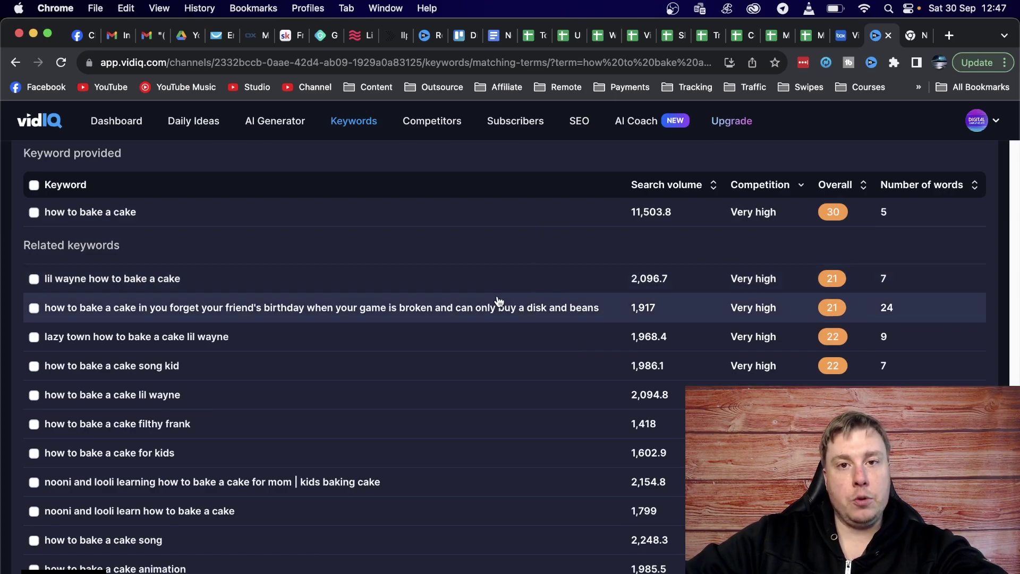
scroll(498, 302, down, 20)
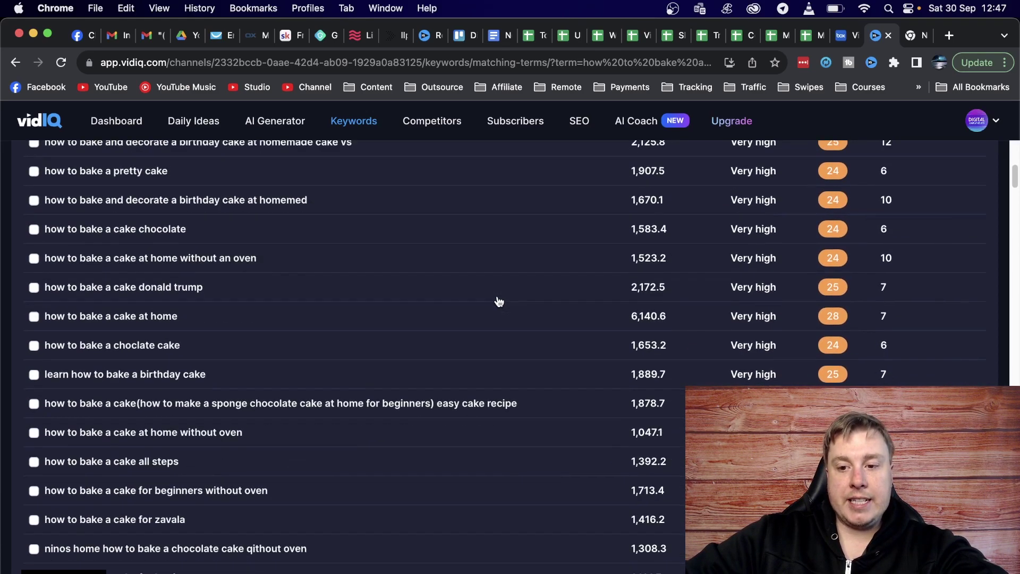
scroll(498, 302, up, 10)
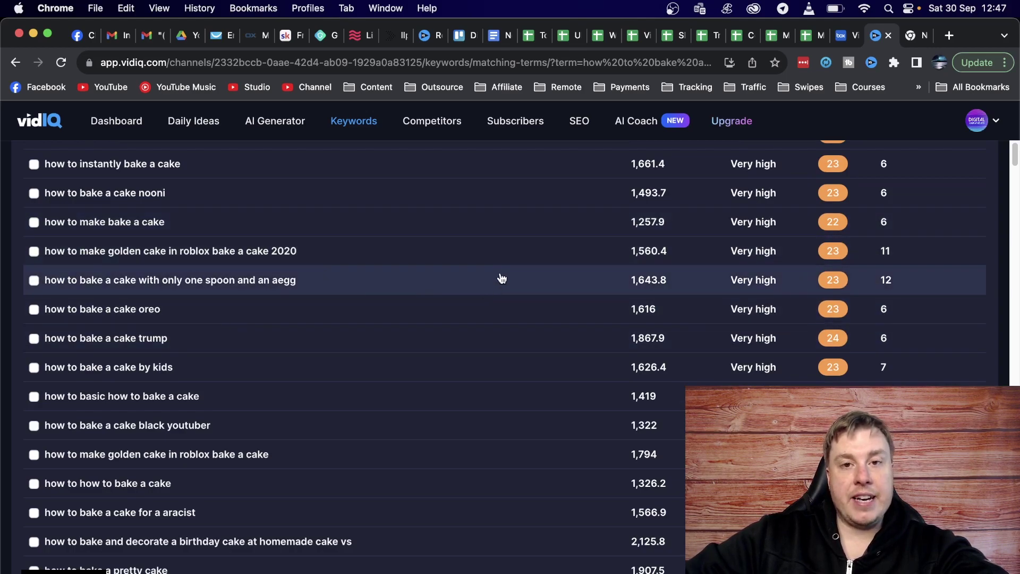
scroll(500, 261, up, 1)
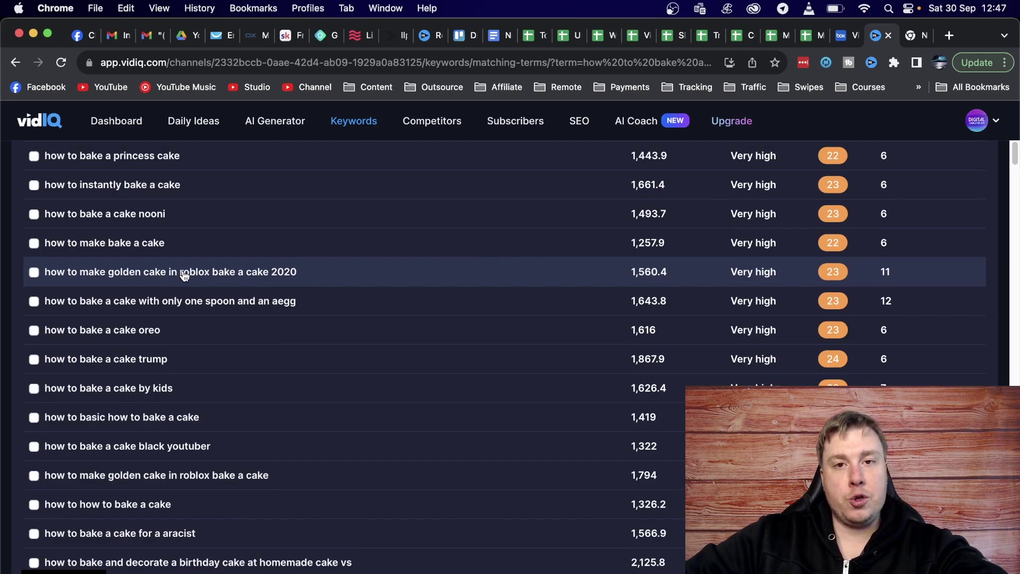
scroll(507, 275, down, 1)
scroll(507, 275, up, 1)
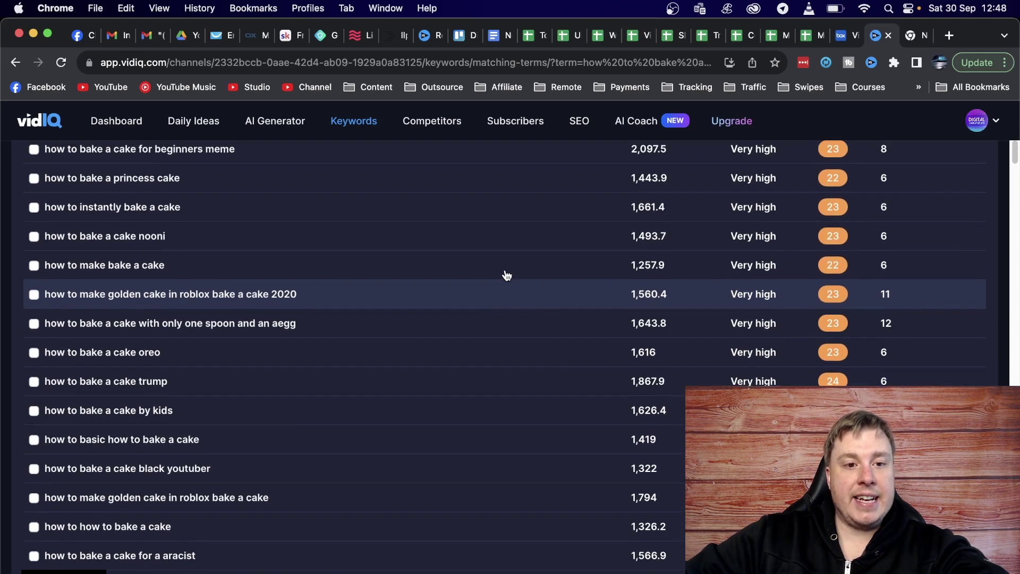
scroll(507, 275, down, 10)
scroll(507, 275, down, 20)
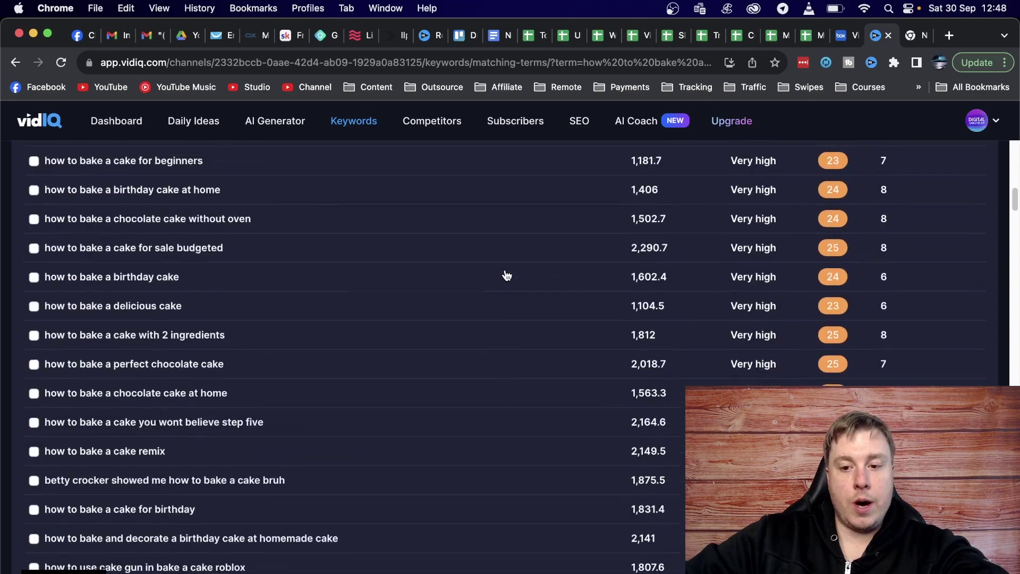
scroll(507, 275, down, 20)
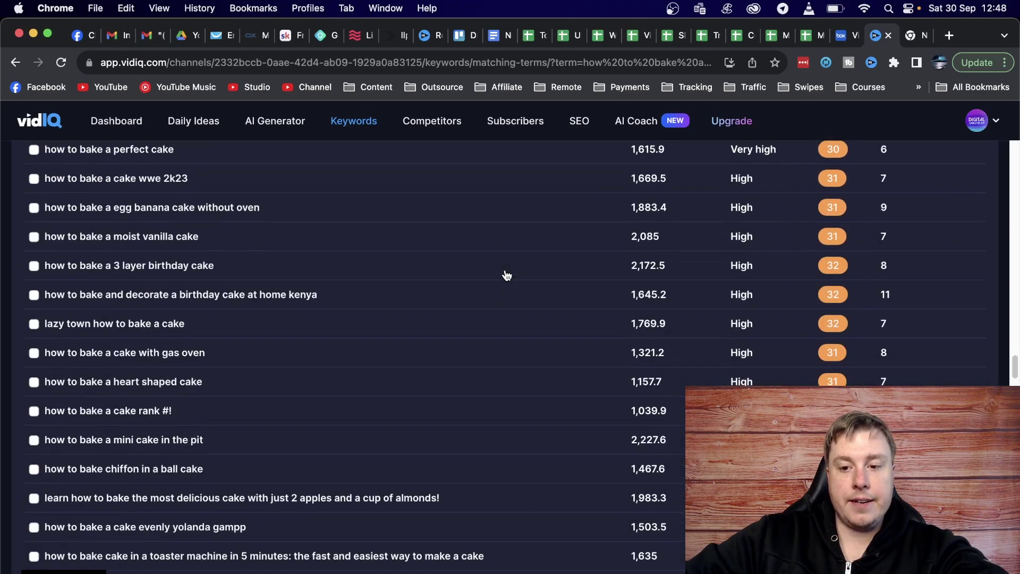
scroll(507, 274, down, 20)
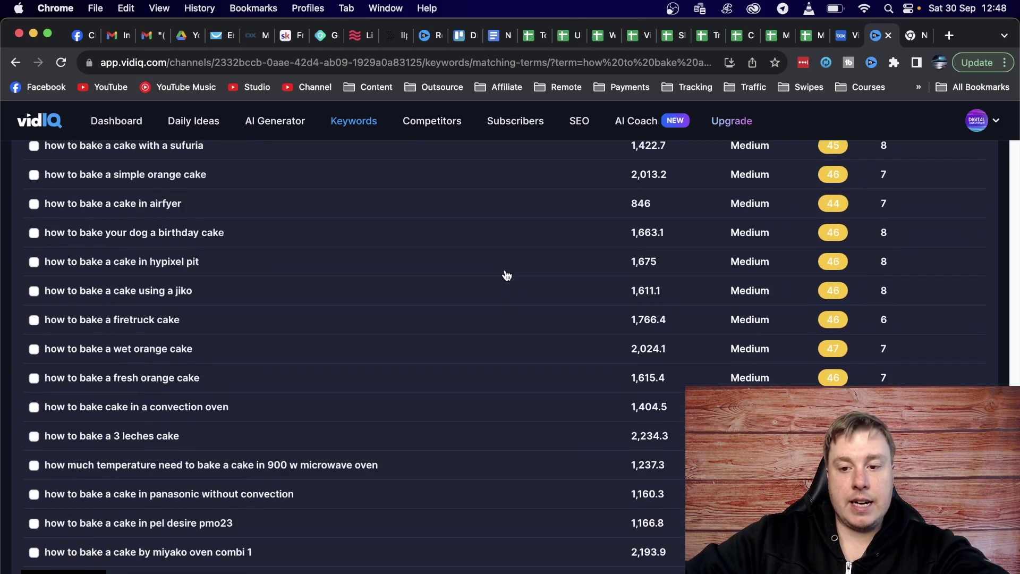
scroll(507, 275, down, 1)
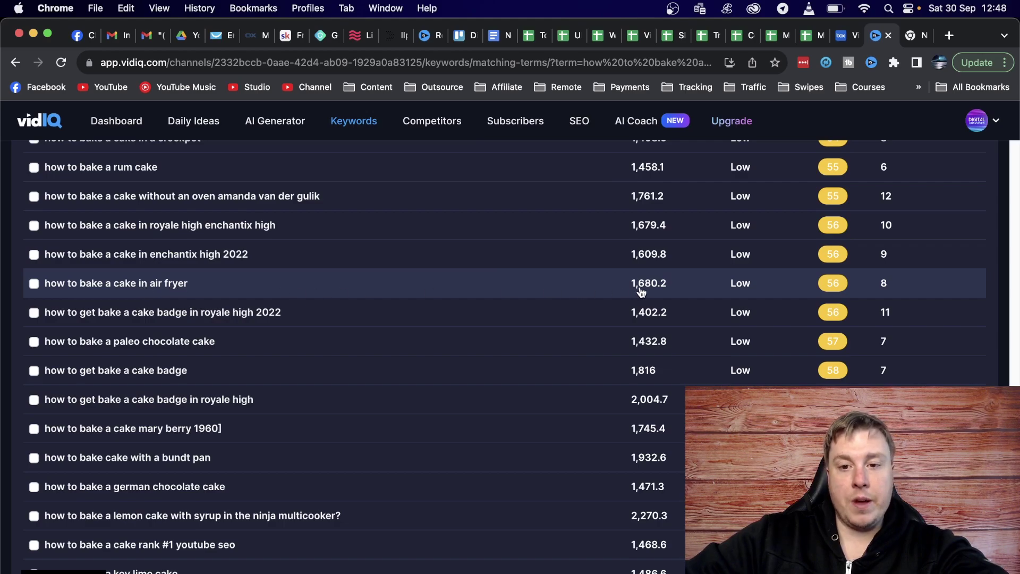
scroll(643, 291, down, 1)
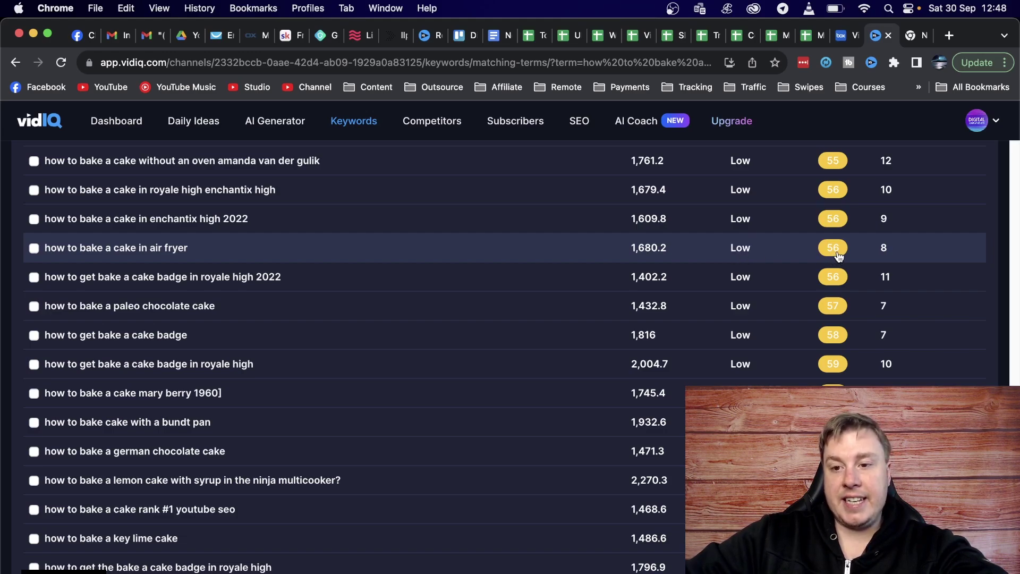
scroll(838, 257, down, 3)
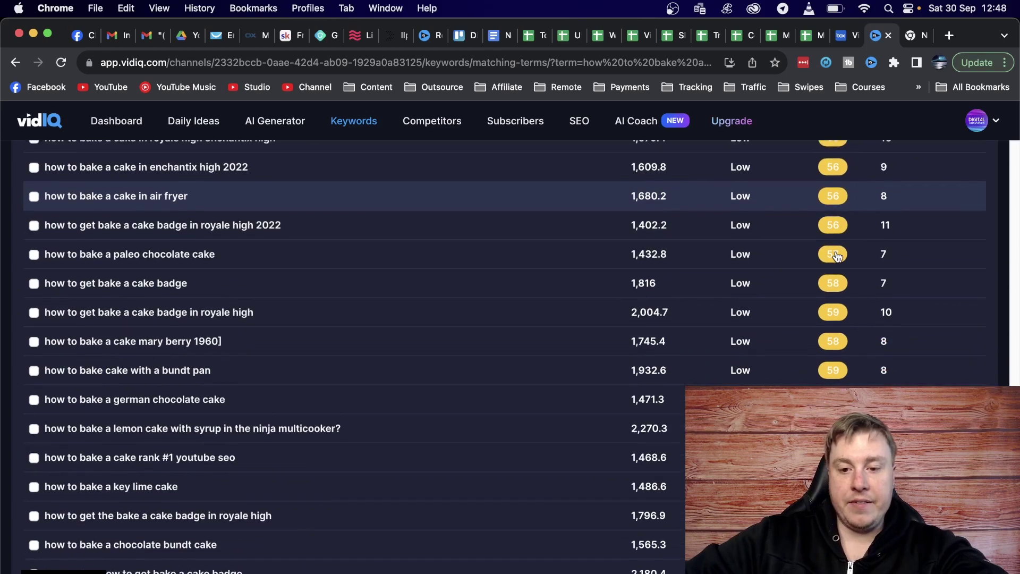
scroll(838, 257, down, 5)
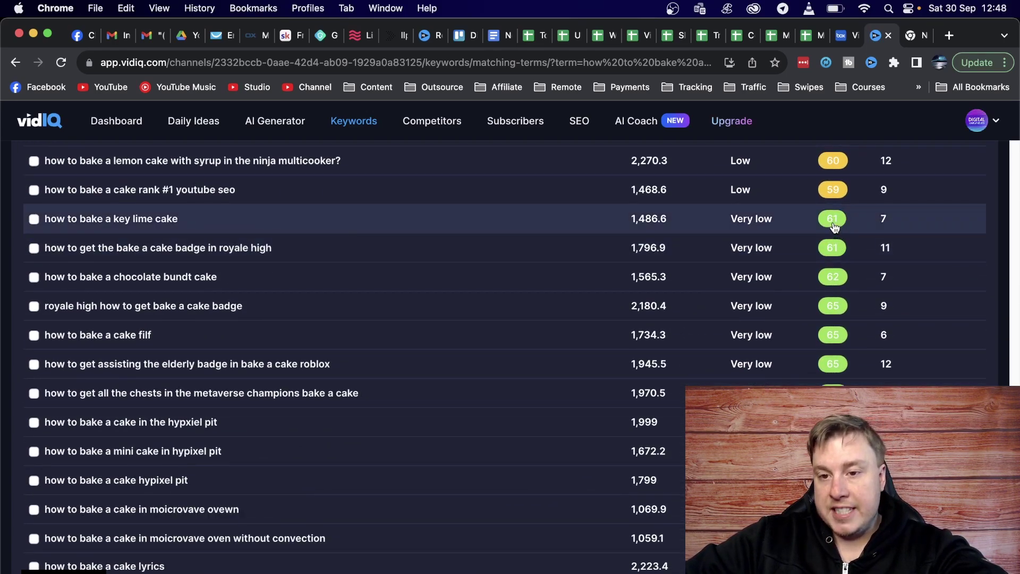
mouse_move(772, 228)
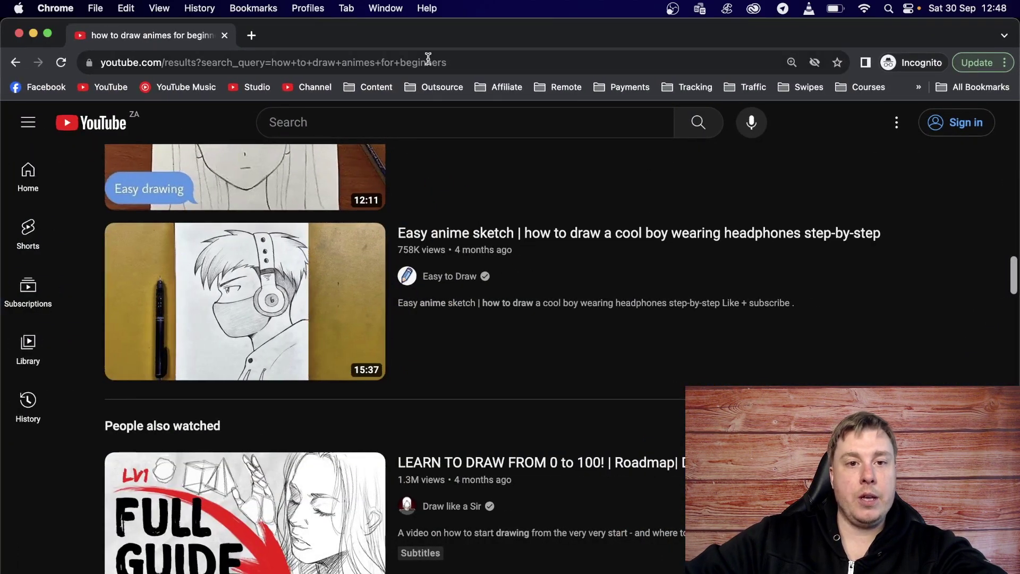
Replace the anime tab with a fresh incognito YouTube tab and search 'how to make a key lime pound cake'.
click(251, 35)
click(224, 36)
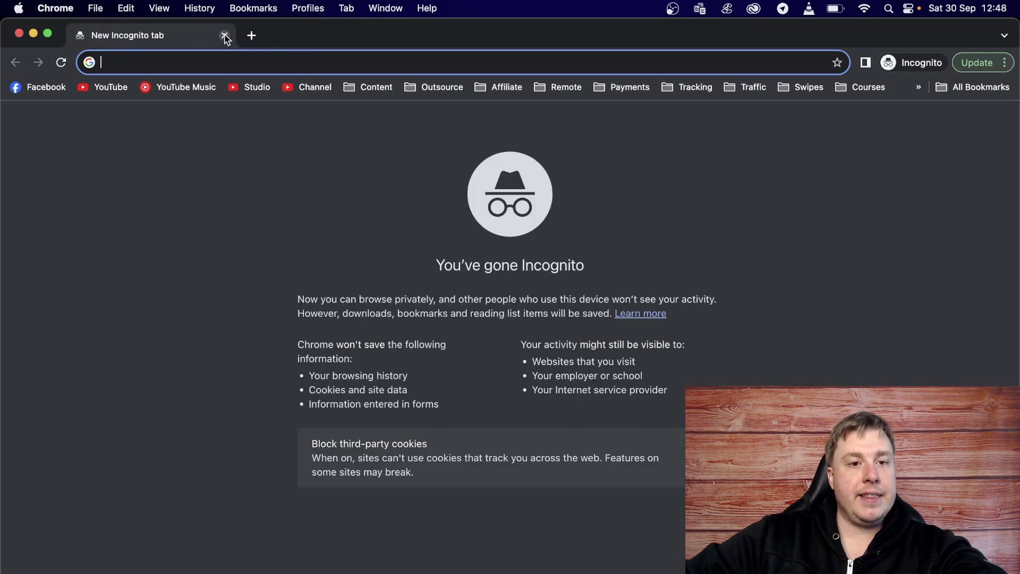
click(104, 87)
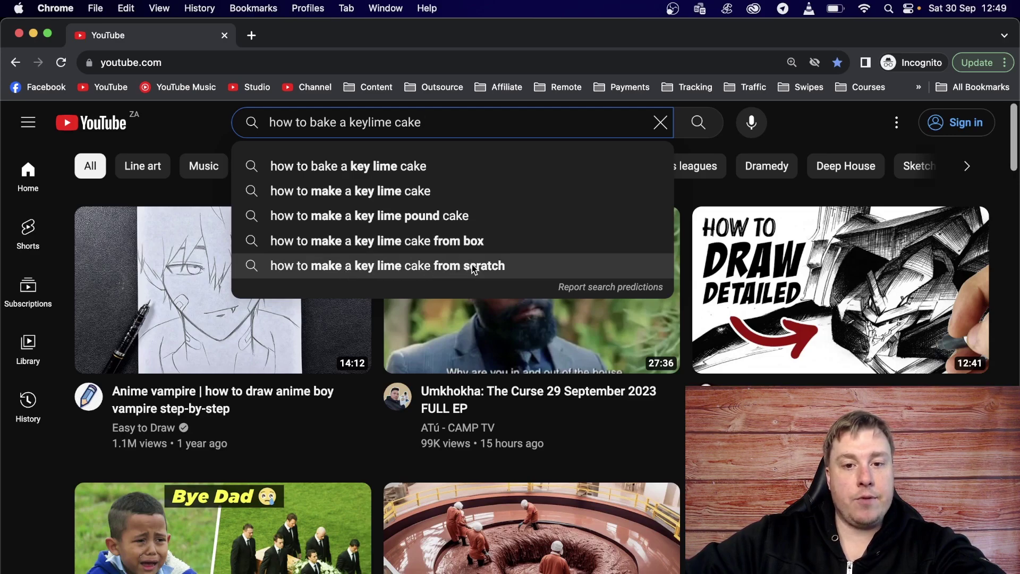
click(427, 218)
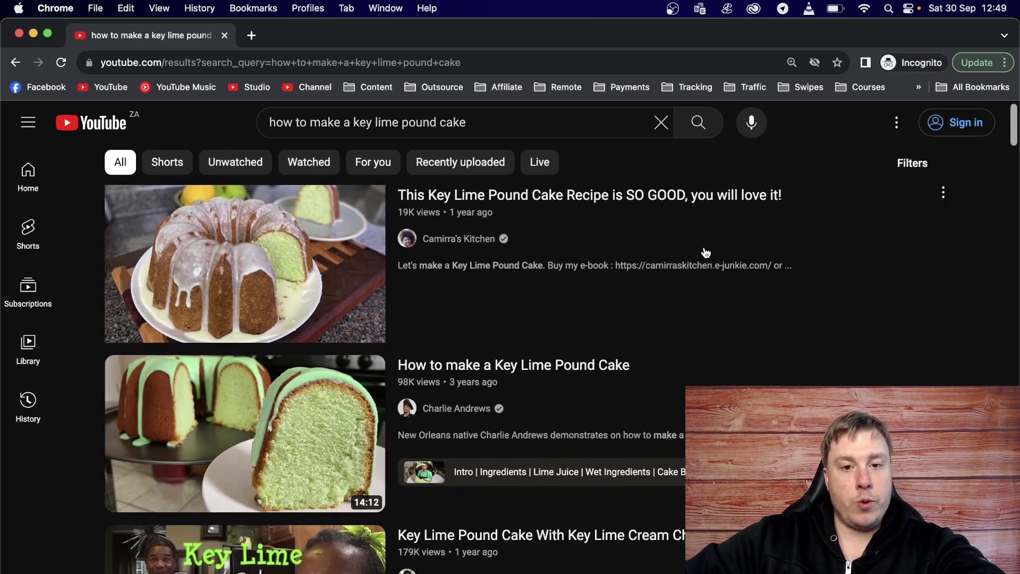
mouse_move(703, 253)
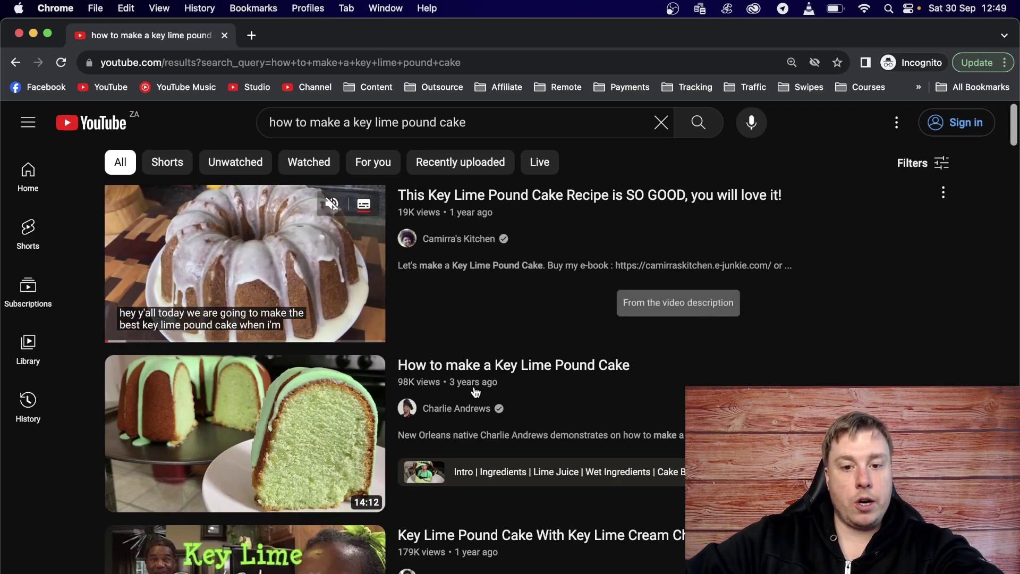
scroll(634, 361, down, 3)
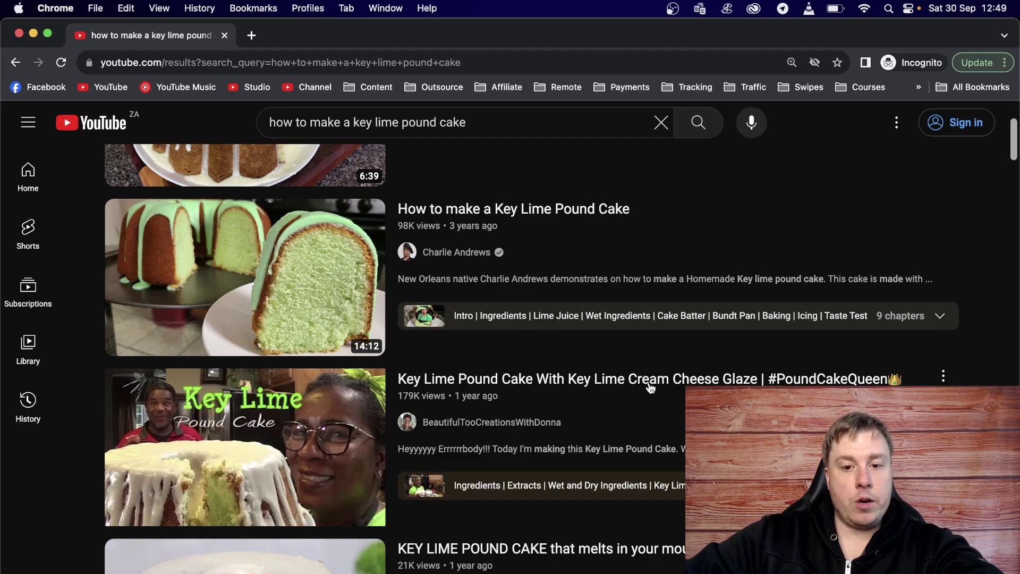
mouse_move(649, 383)
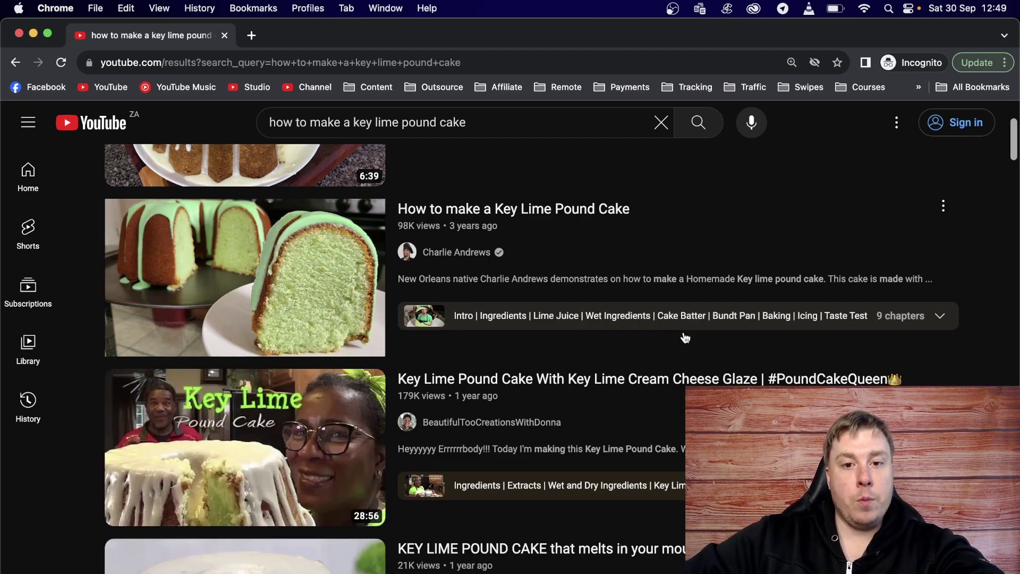
scroll(685, 338, down, 2)
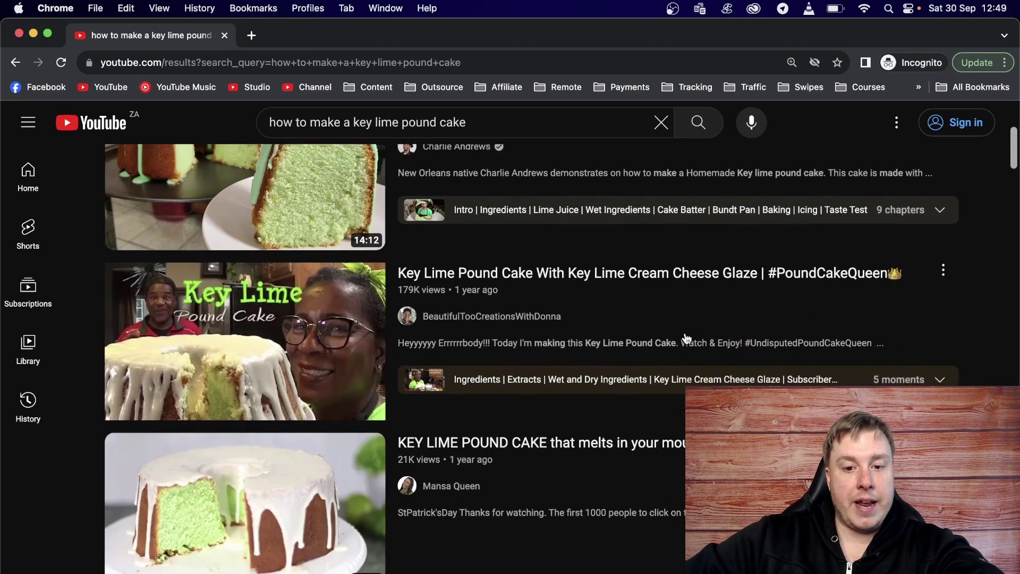
scroll(685, 338, down, 5)
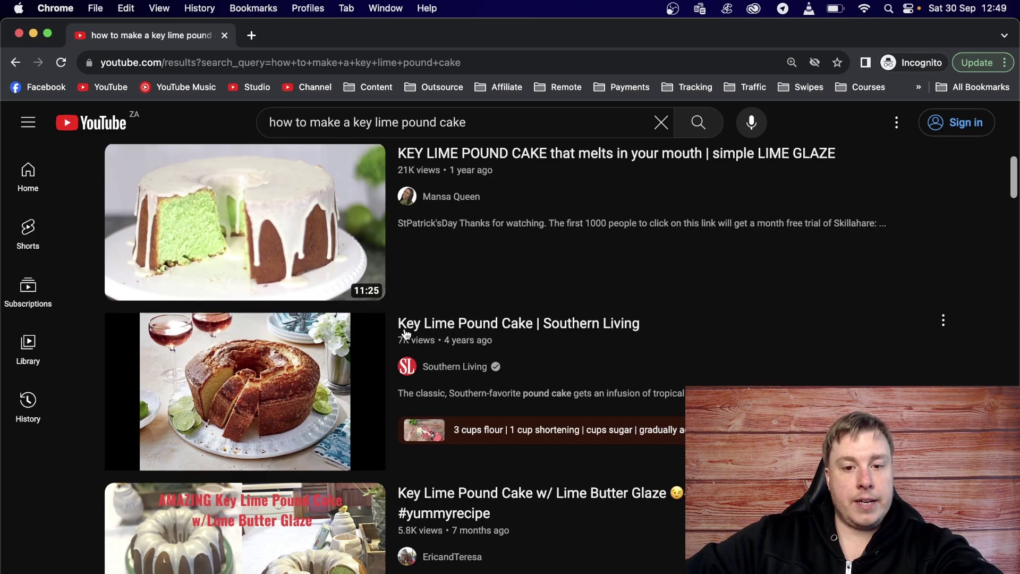
scroll(562, 333, up, 5)
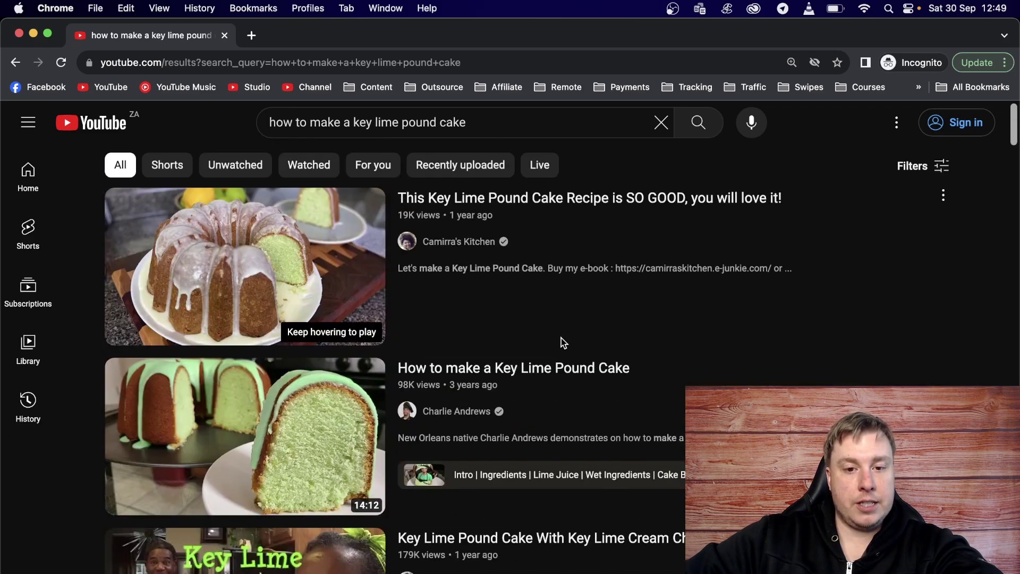
mouse_move(551, 307)
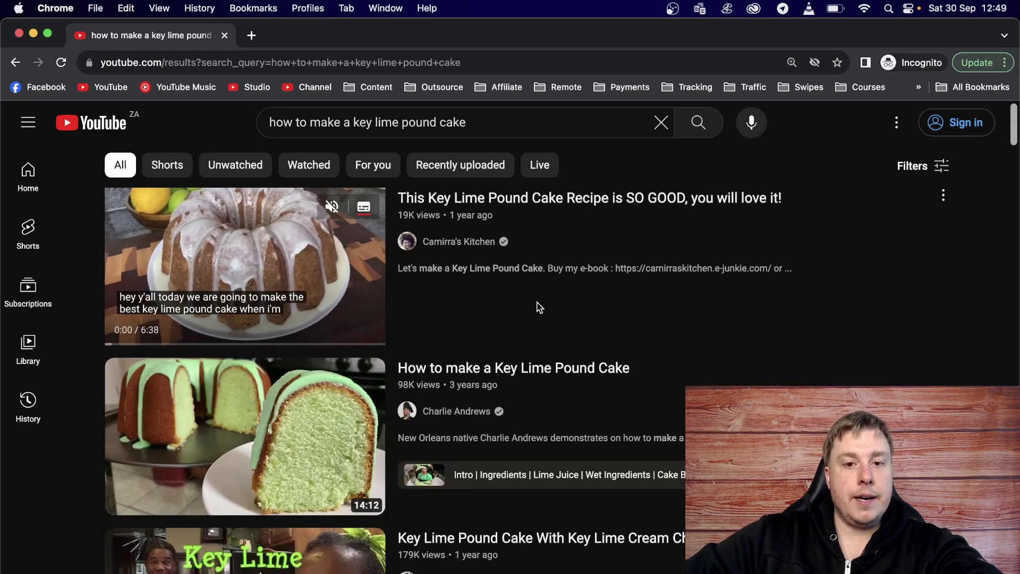
Check the 'how to make a key lime pound cake' query's suggestions, then minimize the incognito window.
click(462, 122)
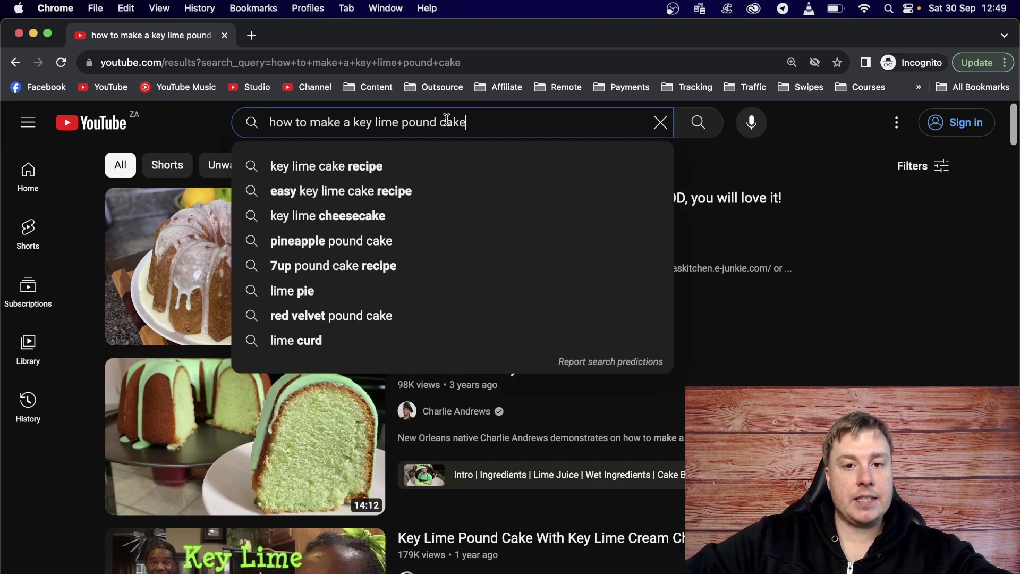
drag(463, 122, 250, 123)
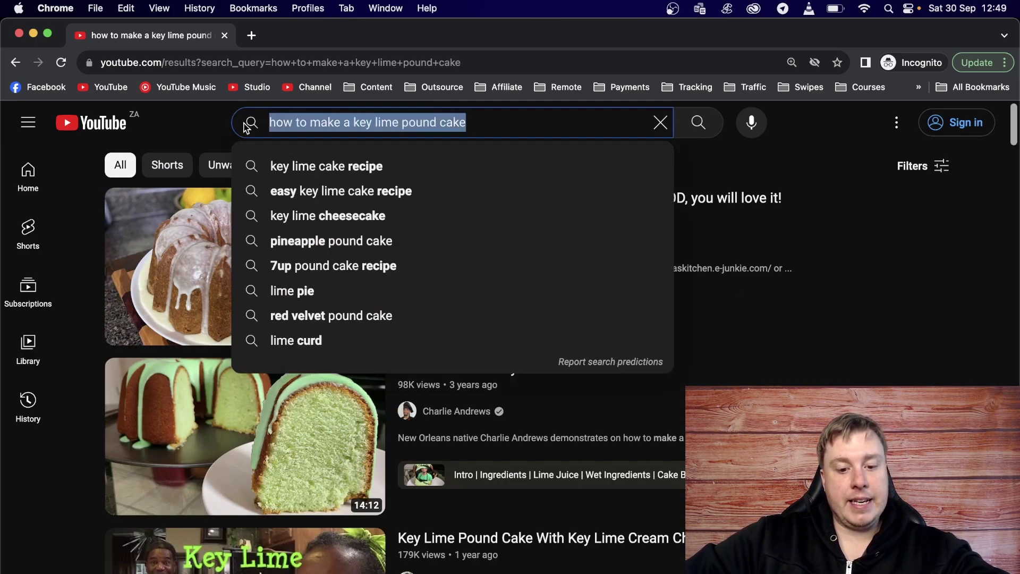
key(super+f)
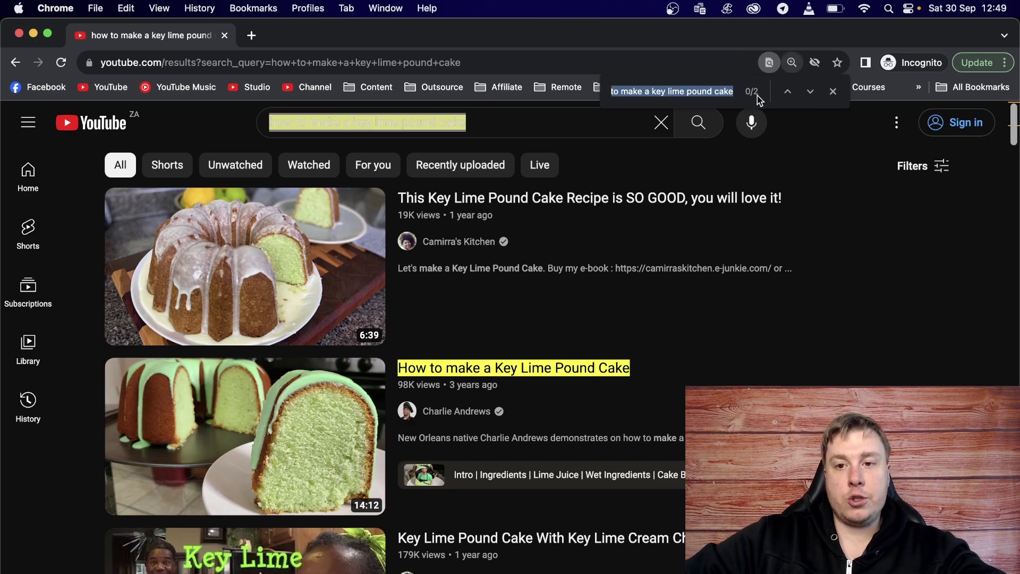
click(833, 92)
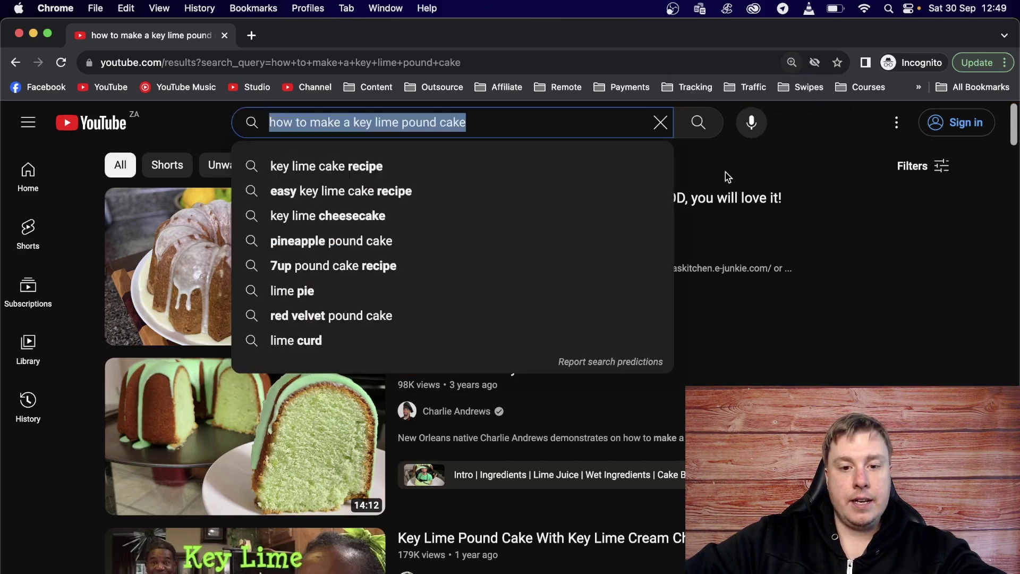
click(204, 118)
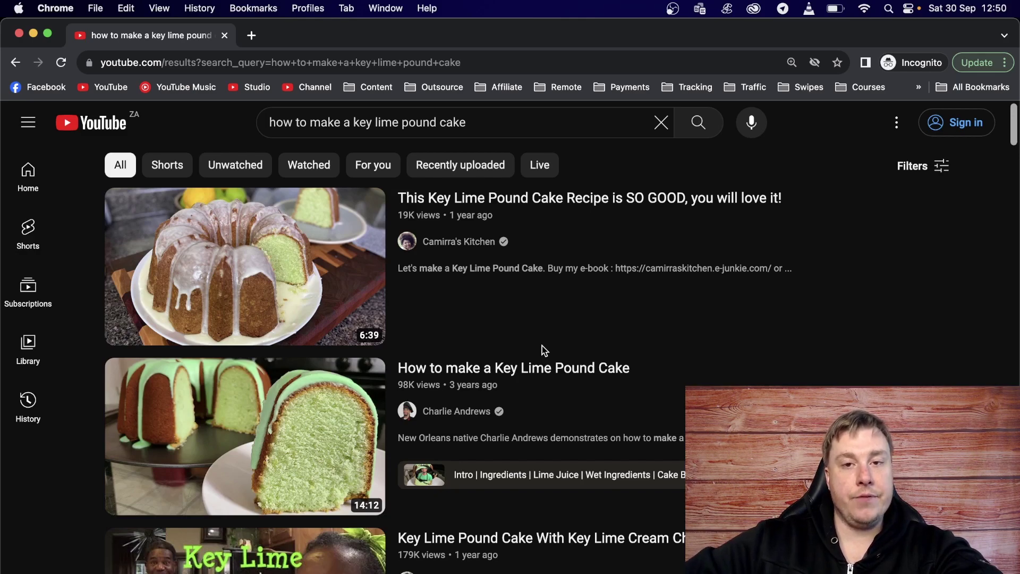
click(418, 121)
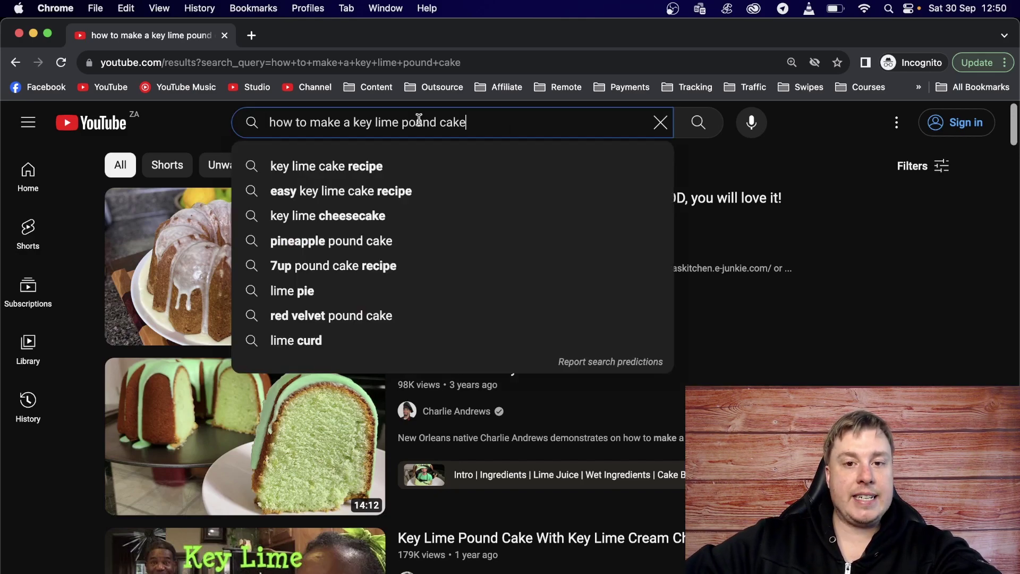
shift+click(258, 121)
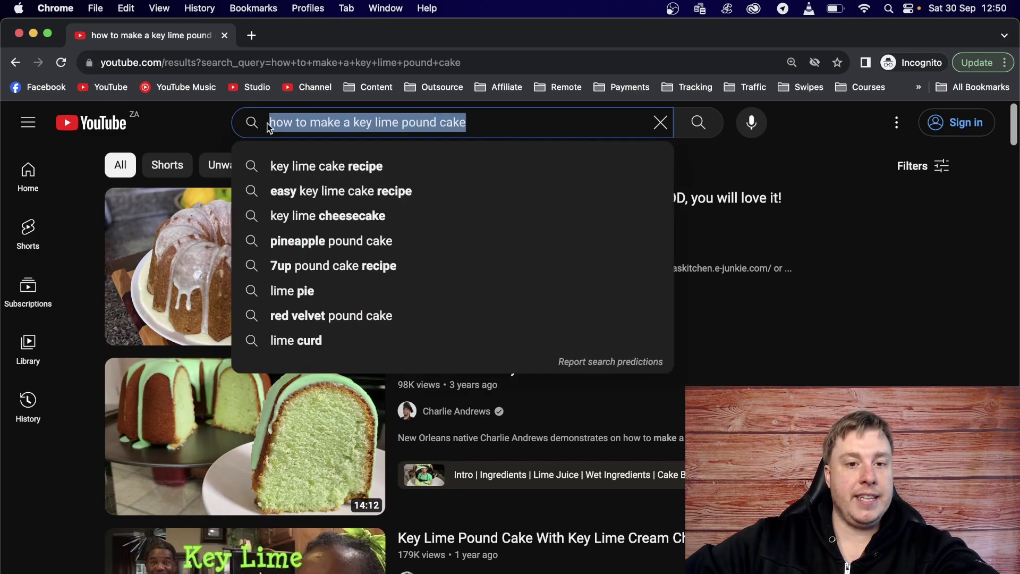
click(34, 33)
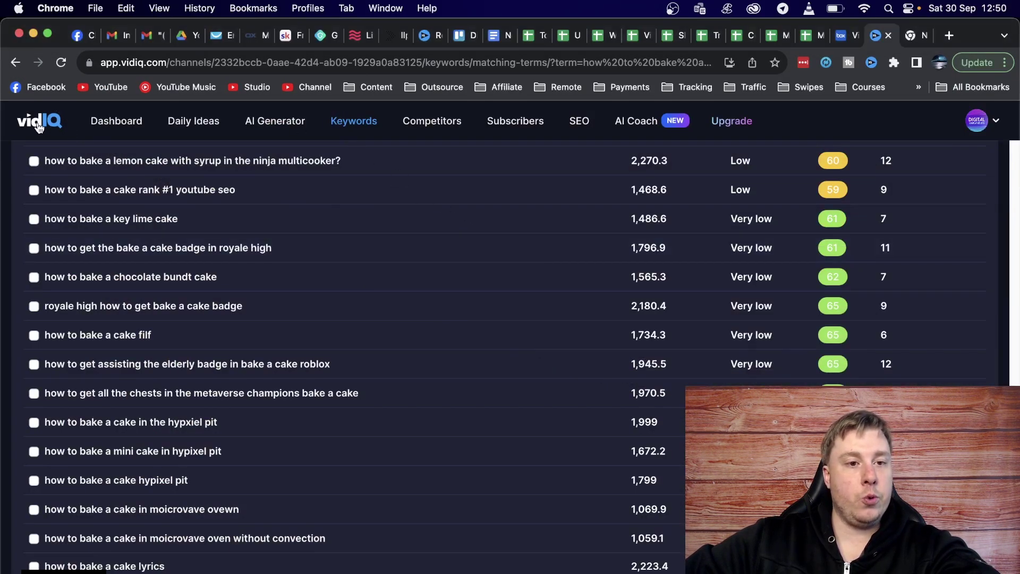
scroll(496, 282, down, 15)
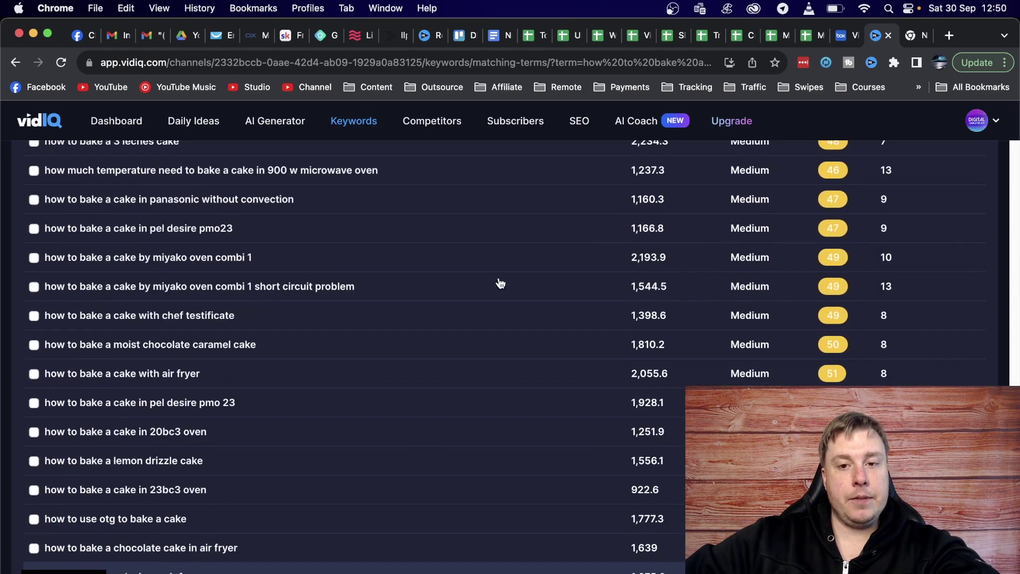
scroll(499, 282, up, 20)
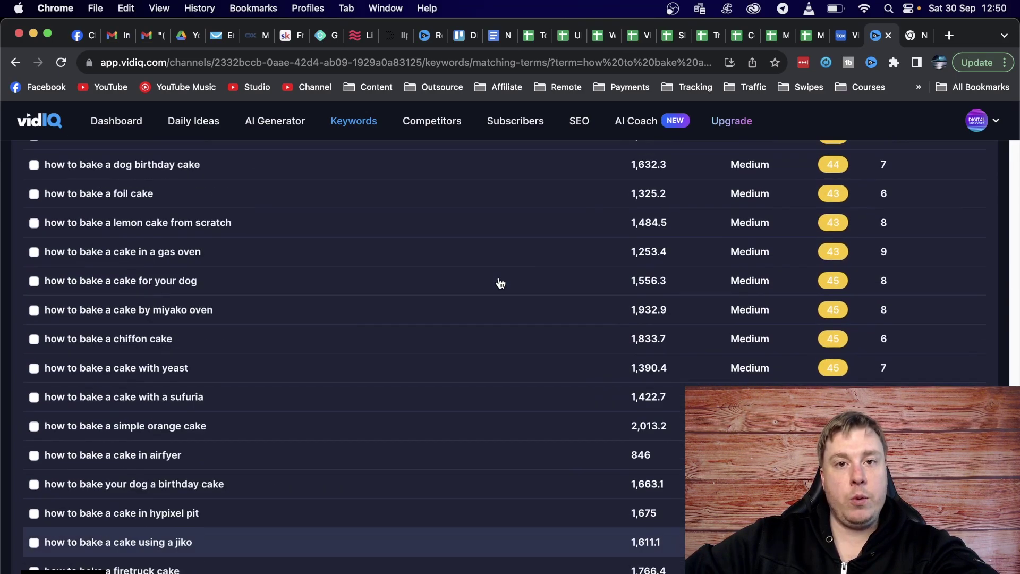
scroll(499, 282, up, 10)
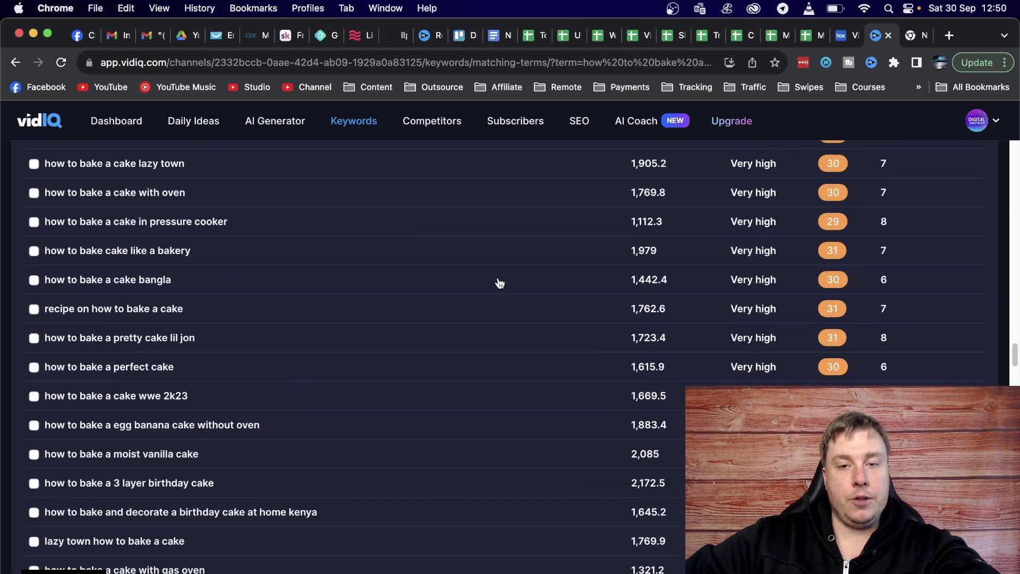
scroll(499, 282, up, 15)
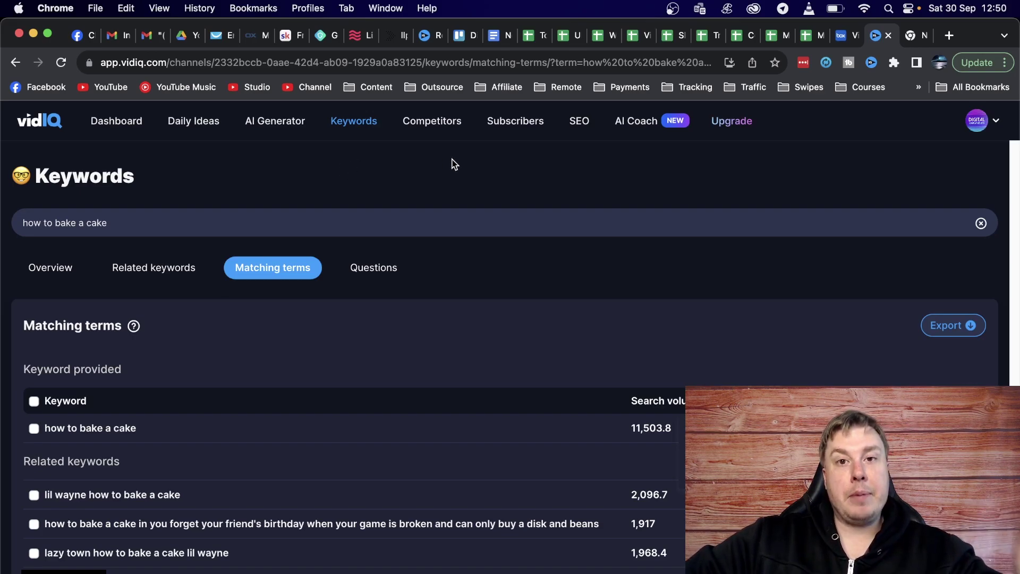
scroll(504, 239, down, 10)
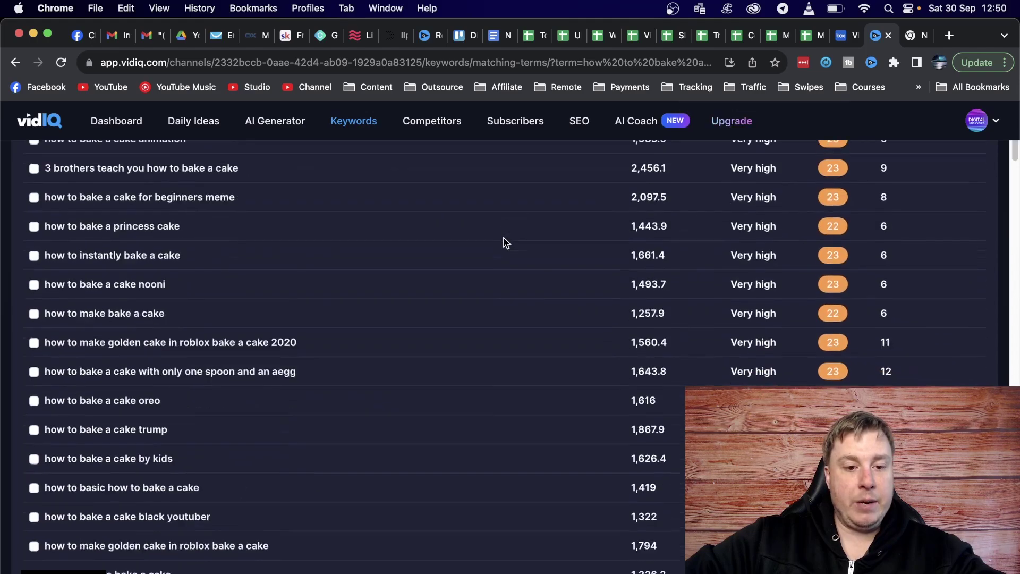
scroll(504, 239, down, 15)
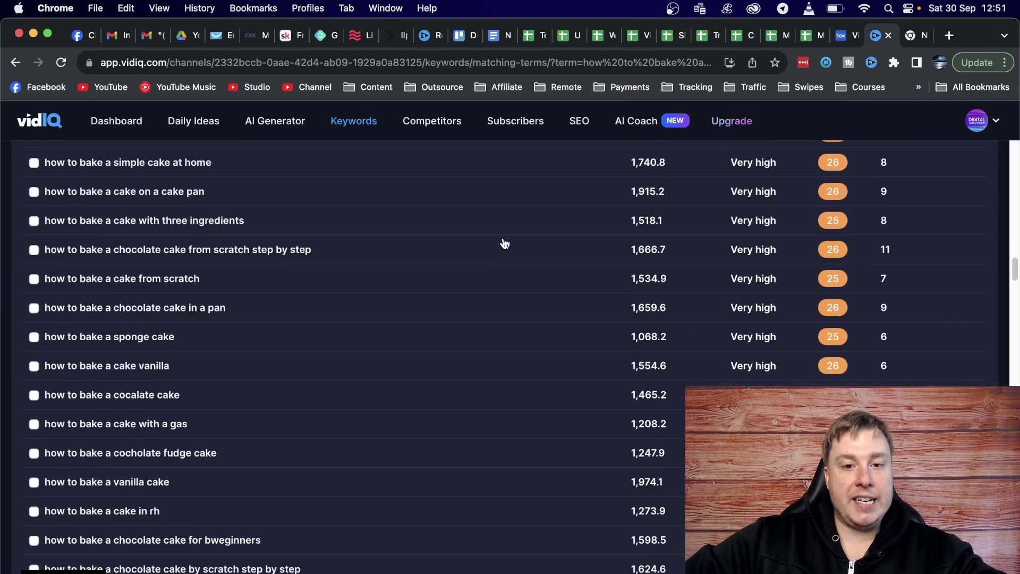
scroll(505, 243, up, 20)
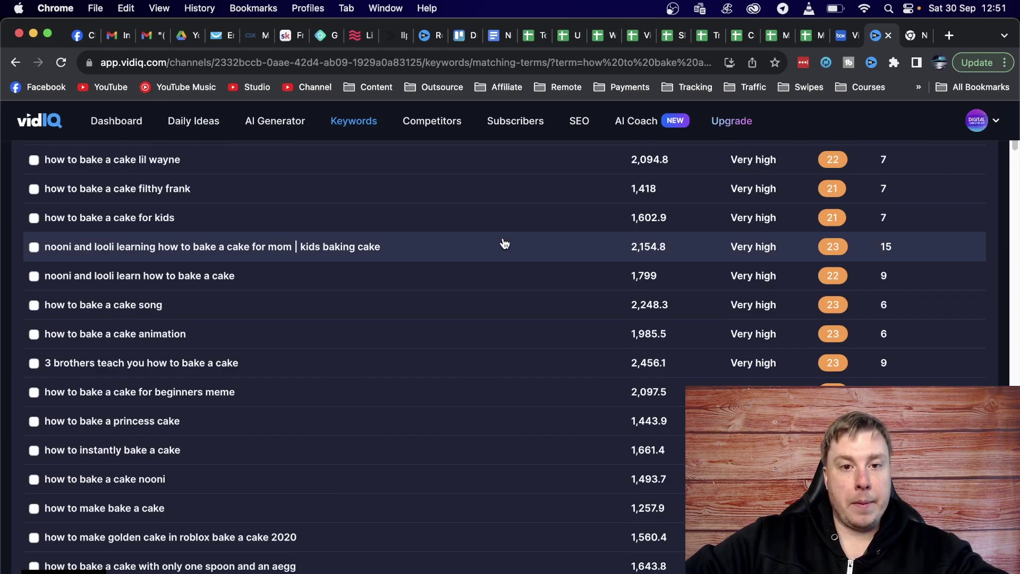
scroll(504, 243, up, 8)
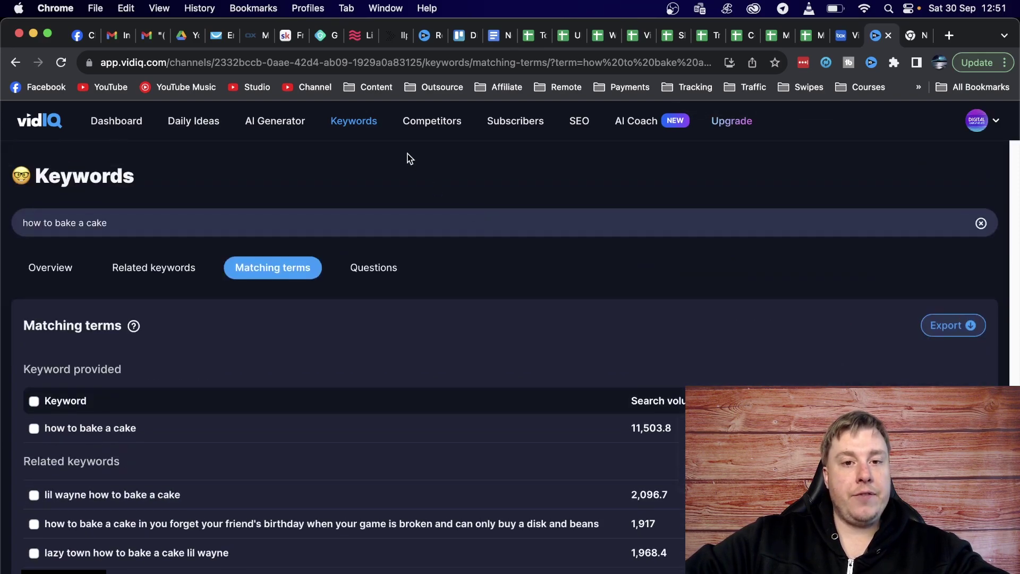